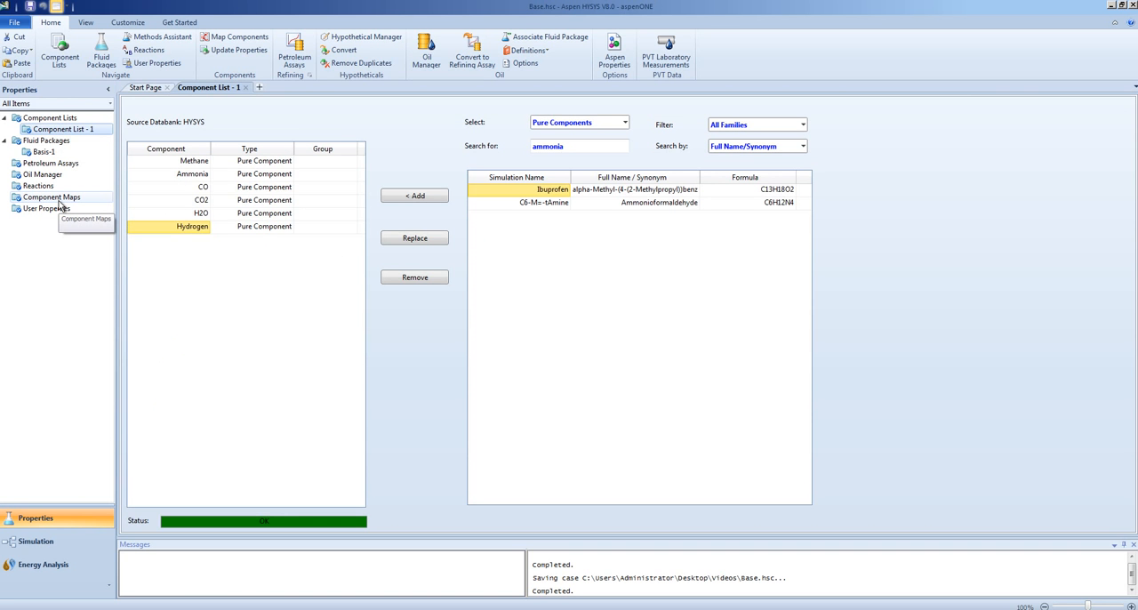
# View the Basis-1 fluid package, and place a material stream on the main flowsheet in the simulation environment
pyautogui.doubleClick(48, 153)
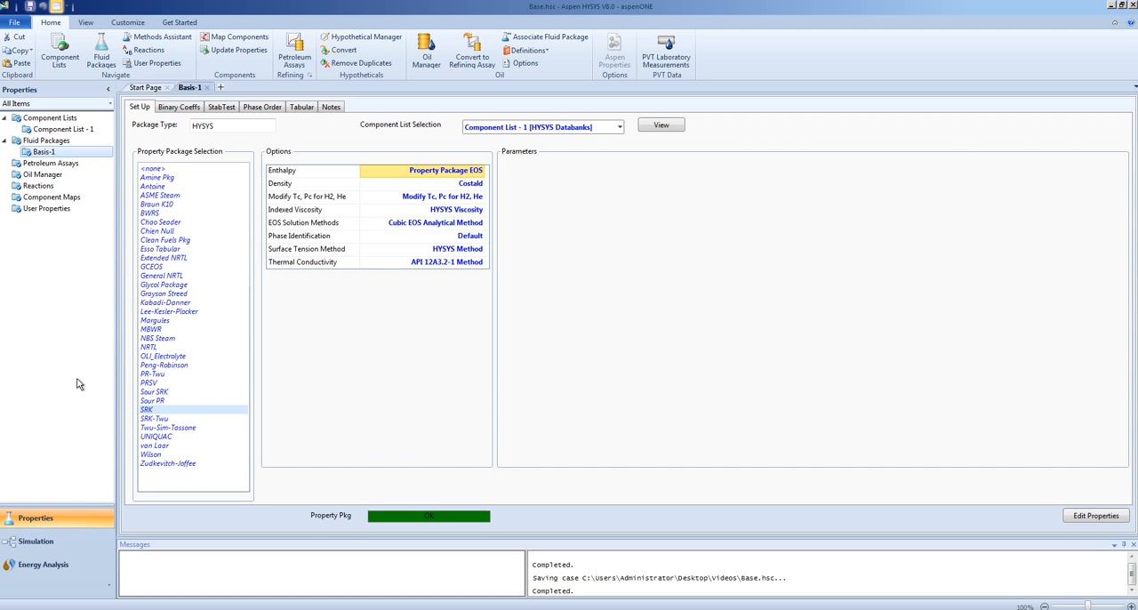
pyautogui.click(64, 543)
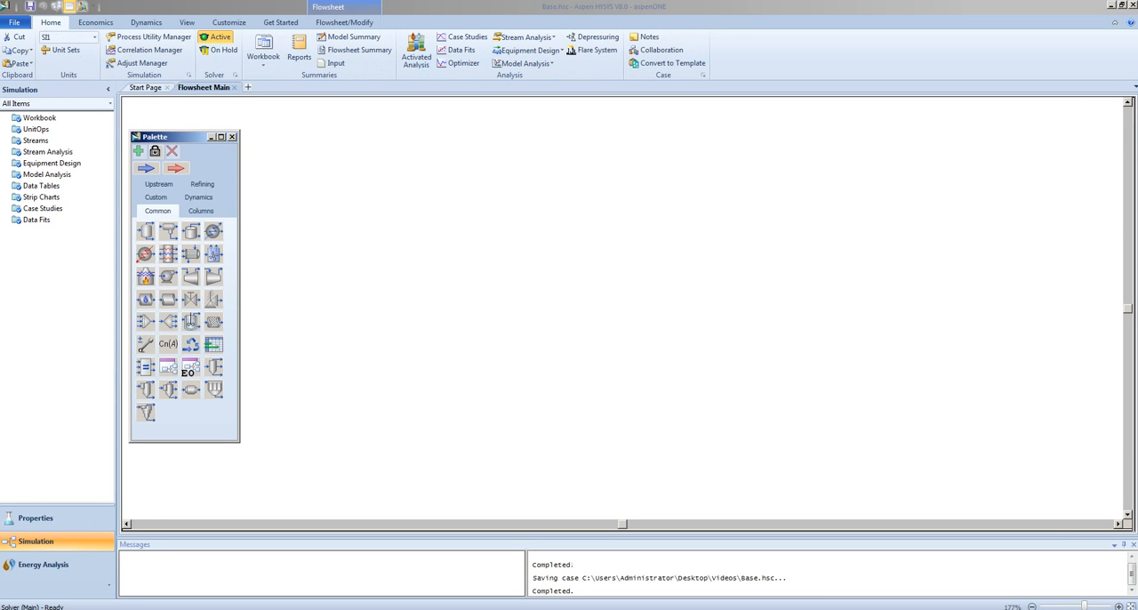
pyautogui.moveTo(144, 169); pyautogui.dragTo(342, 229)
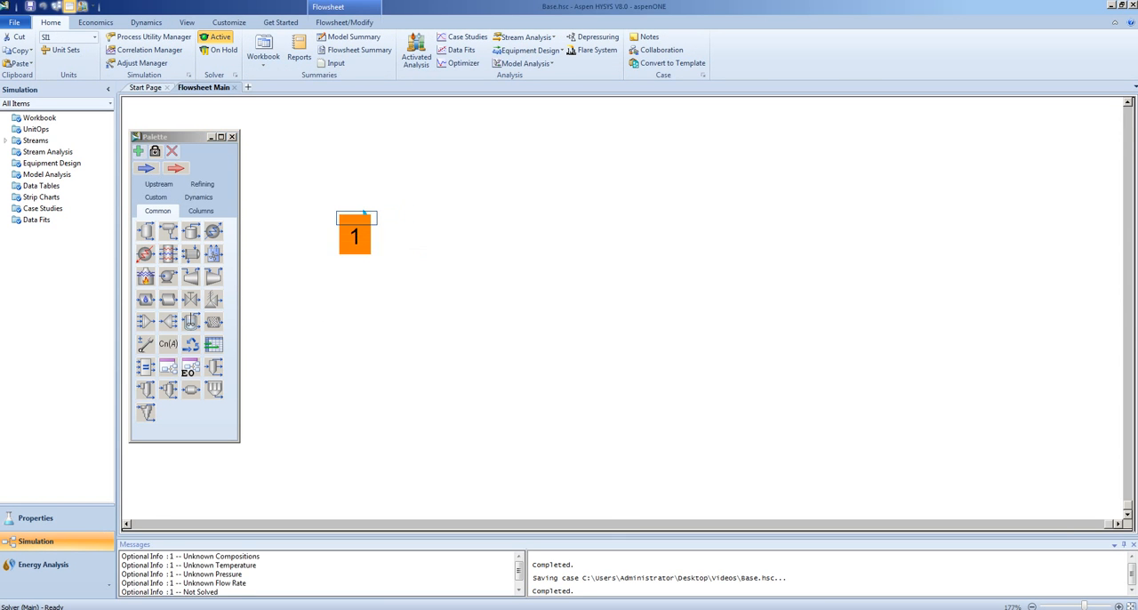
# Open the new material stream's worksheet and rename the stream Feed
pyautogui.doubleClick(362, 218)
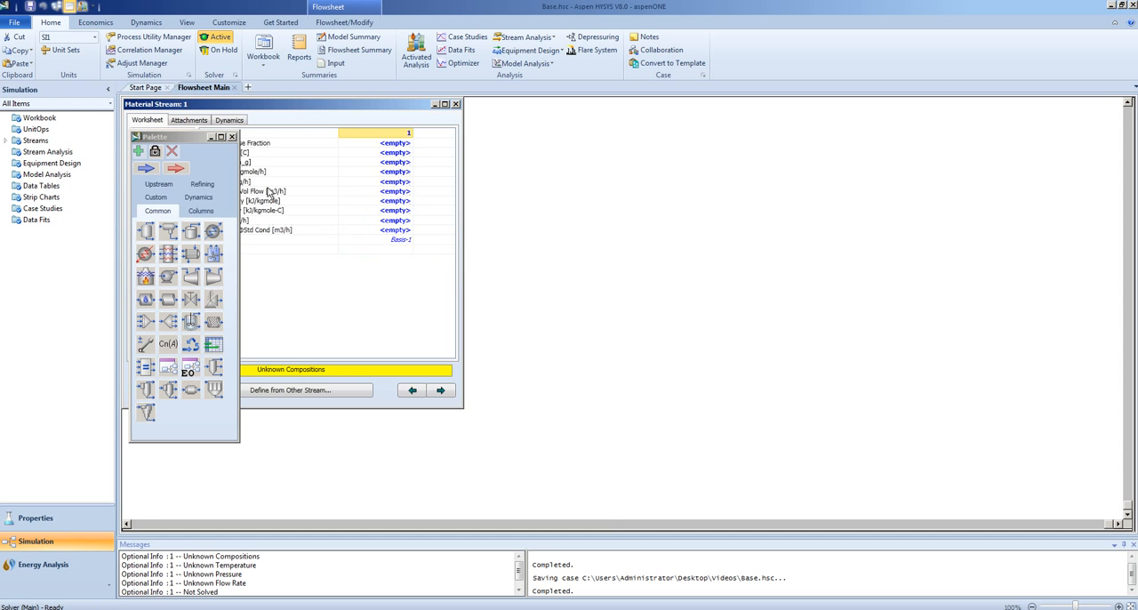
pyautogui.moveTo(324, 109); pyautogui.dragTo(424, 120)
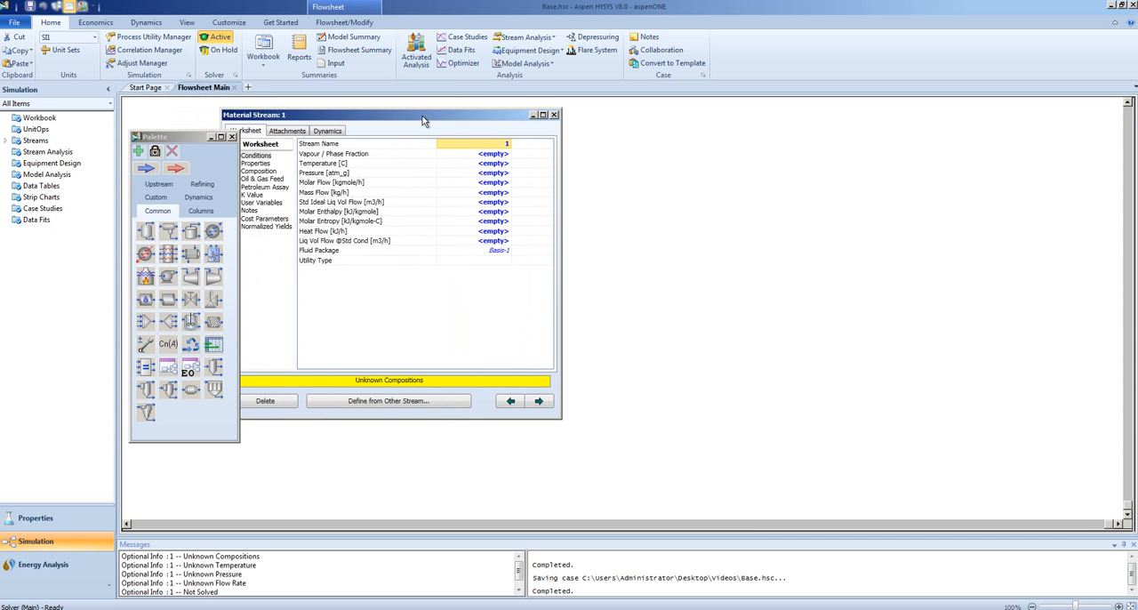
pyautogui.click(507, 144)
pyautogui.click(494, 174)
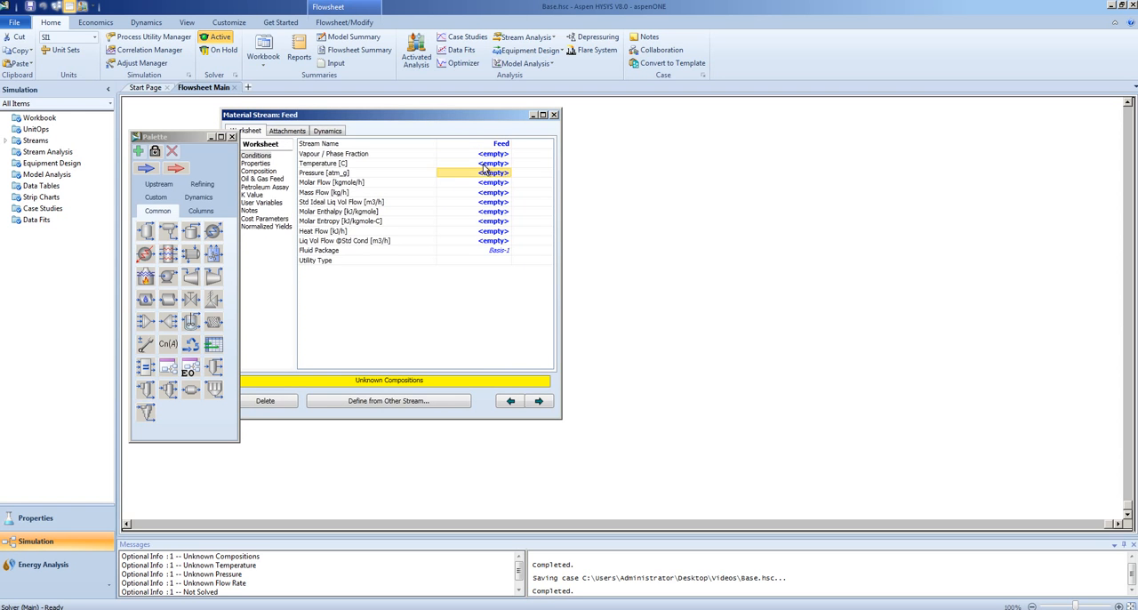
# Set the Feed stream's temperature to 35 °C and its pressure to 1 atm absolute
pyautogui.click(485, 164)
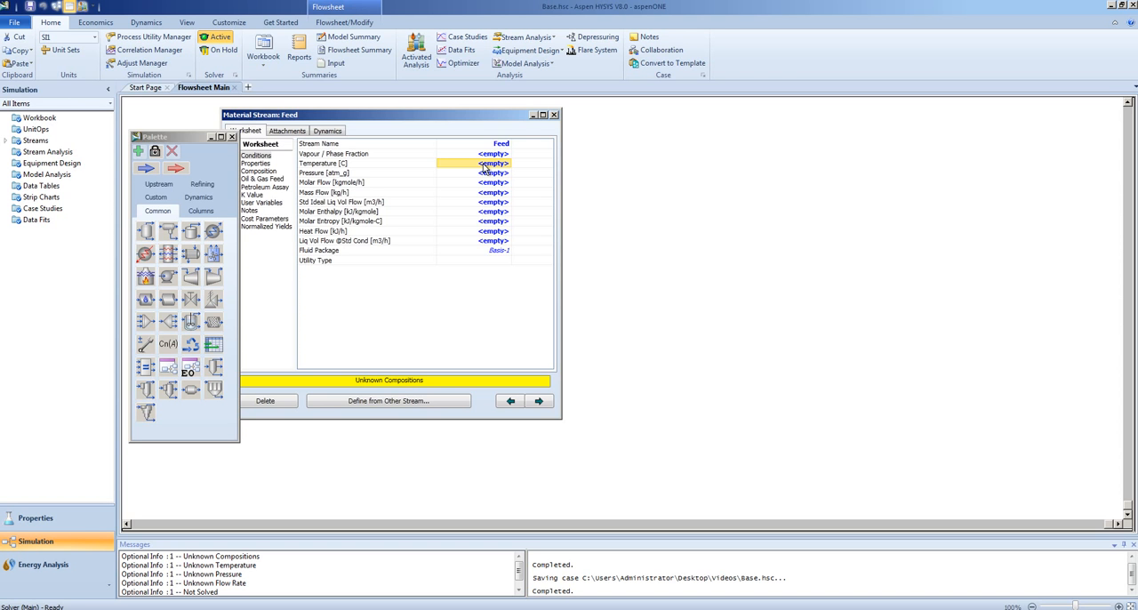
pyautogui.write('3')
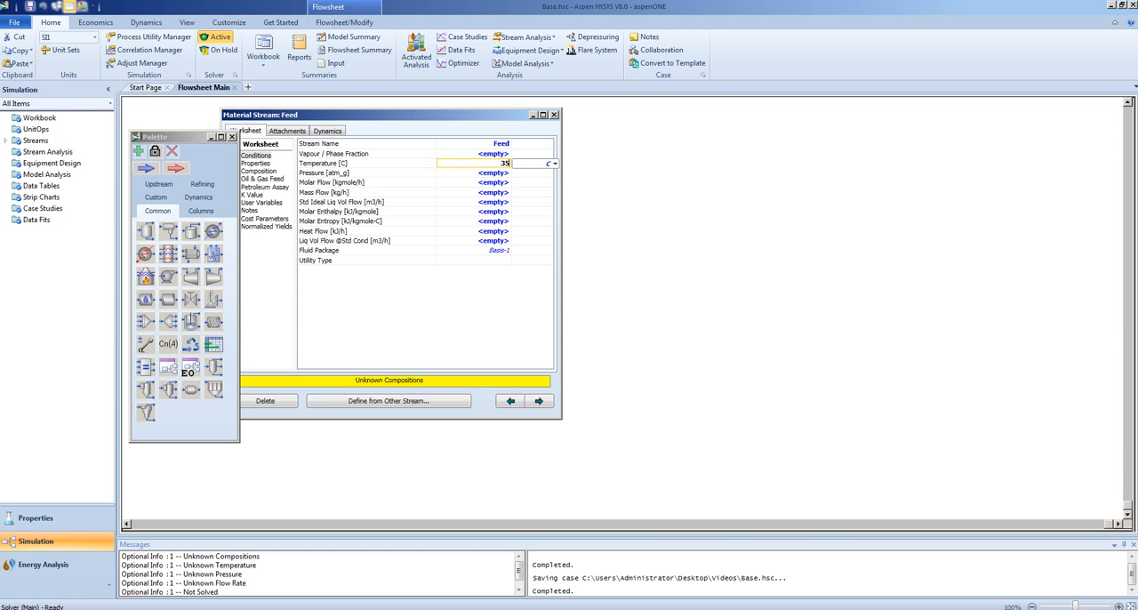
pyautogui.write('5')
pyautogui.click(494, 174)
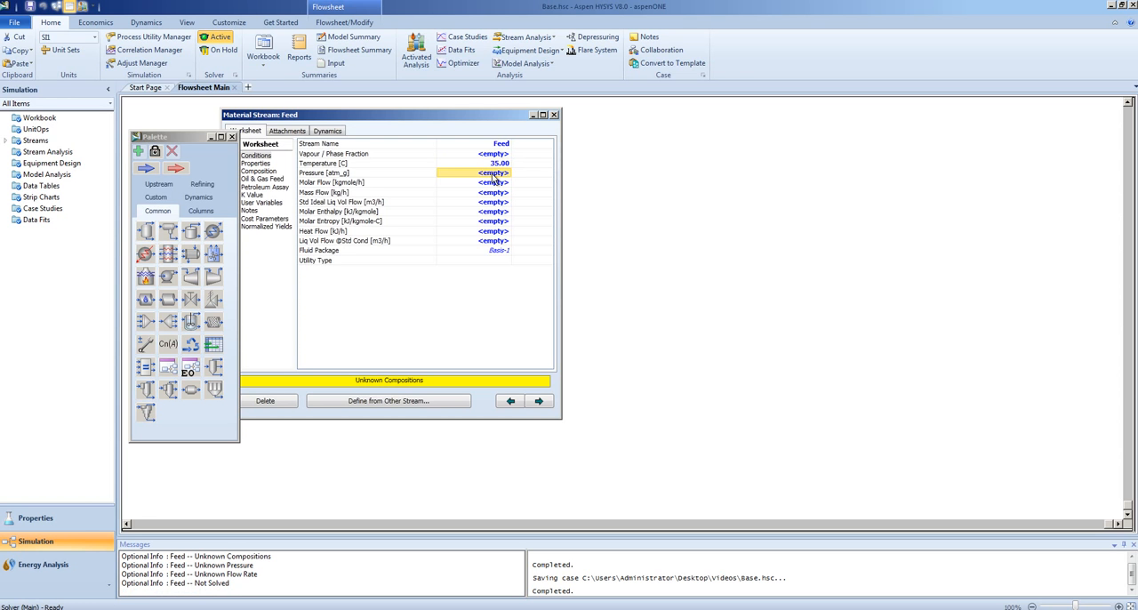
pyautogui.write('1')
pyautogui.click(567, 174)
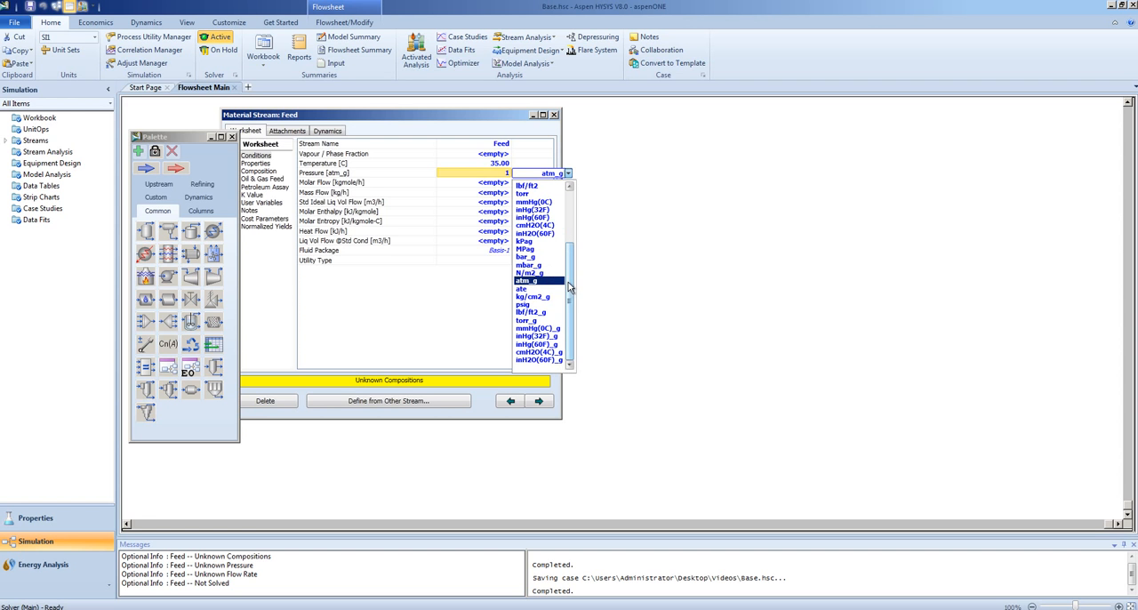
pyautogui.moveTo(569, 287); pyautogui.dragTo(574, 206)
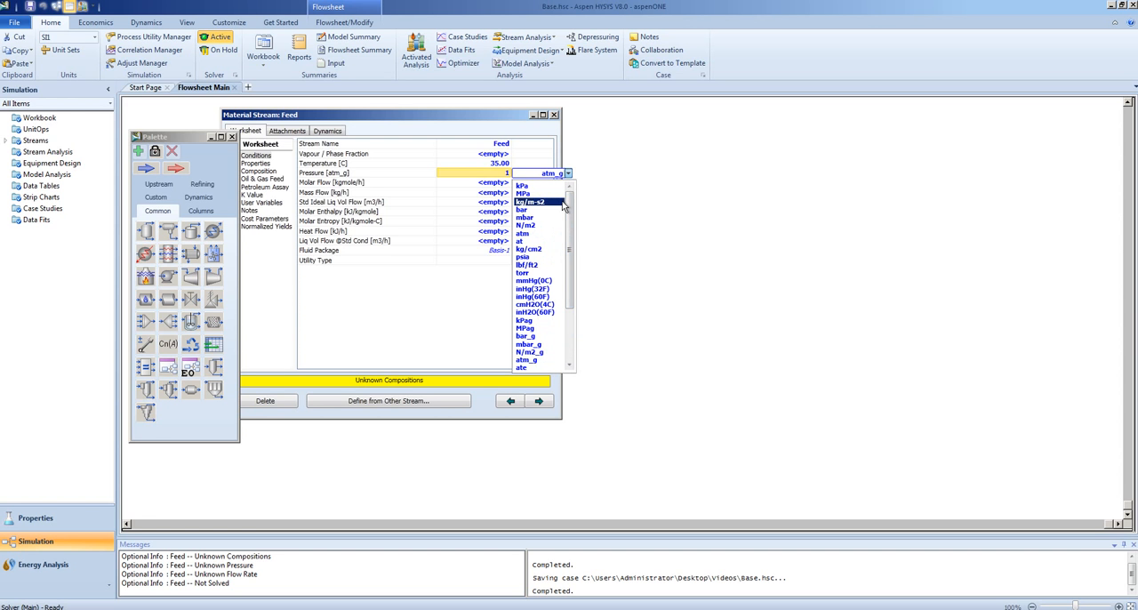
pyautogui.click(537, 233)
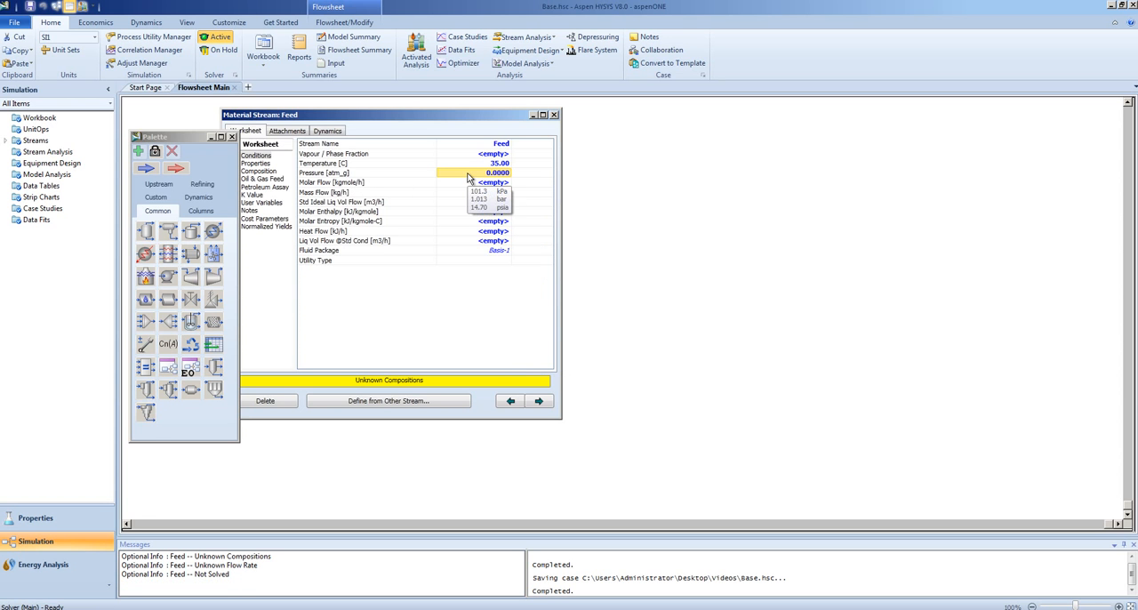
# Set the Feed stream's mass flow to 1000 kg/h
pyautogui.click(450, 193)
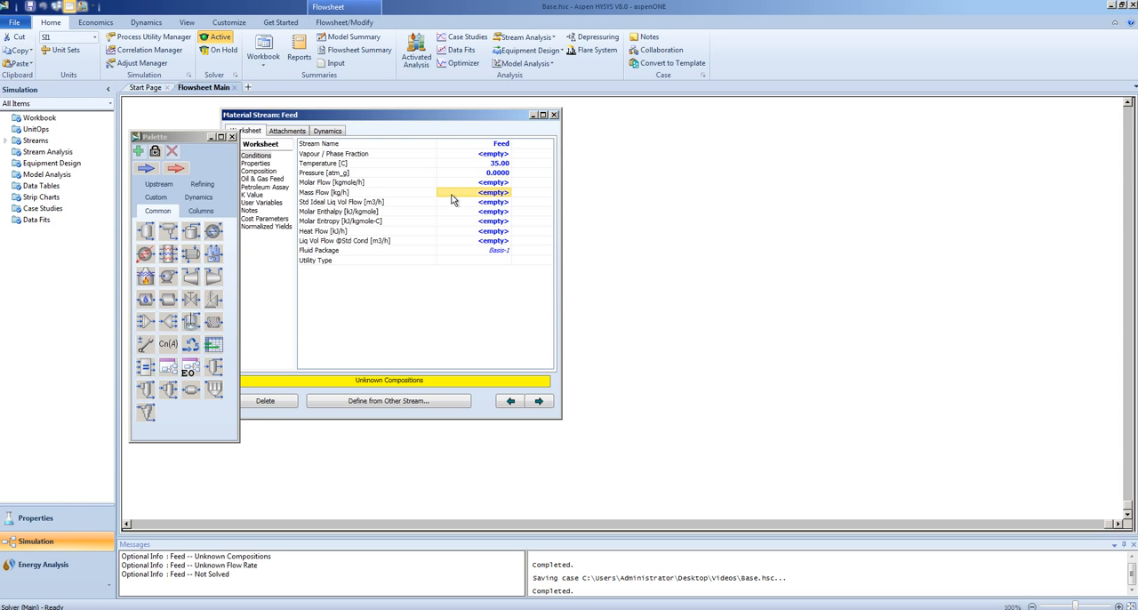
pyautogui.write('1000')
pyautogui.click(404, 241)
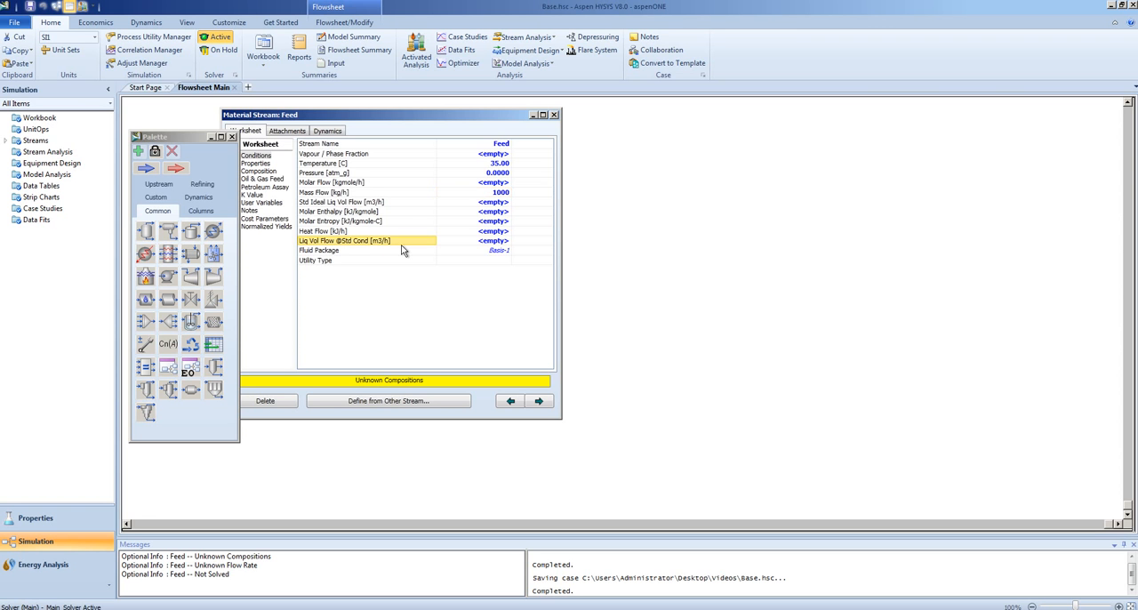
# In the Feed stream's composition, enter mole fractions of 0.25 for ammonia and 0.5 for H2O
pyautogui.click(269, 172)
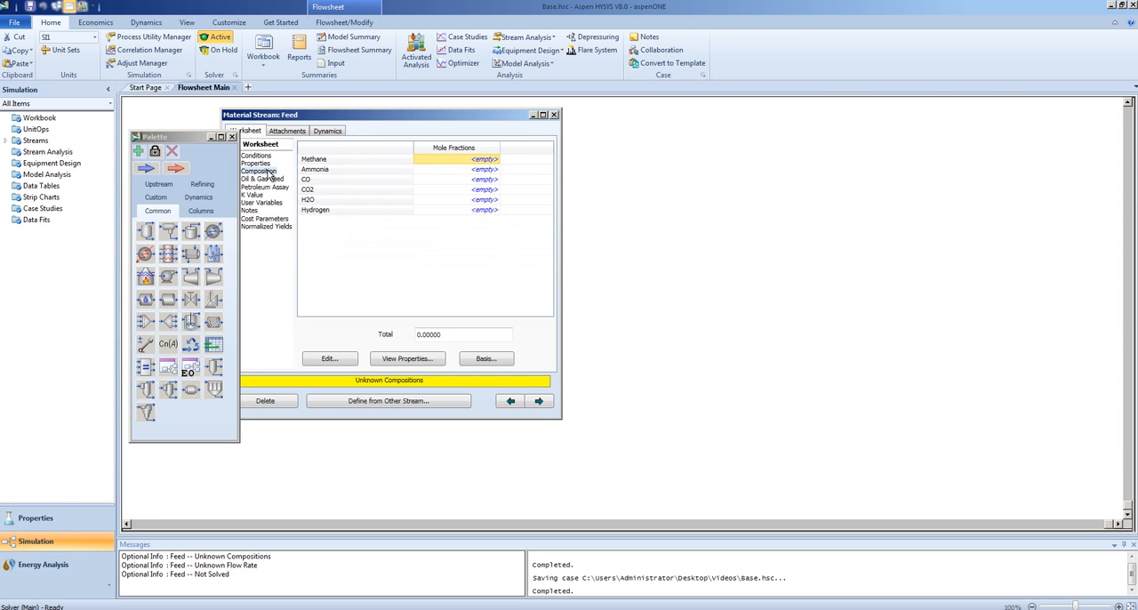
pyautogui.click(453, 169)
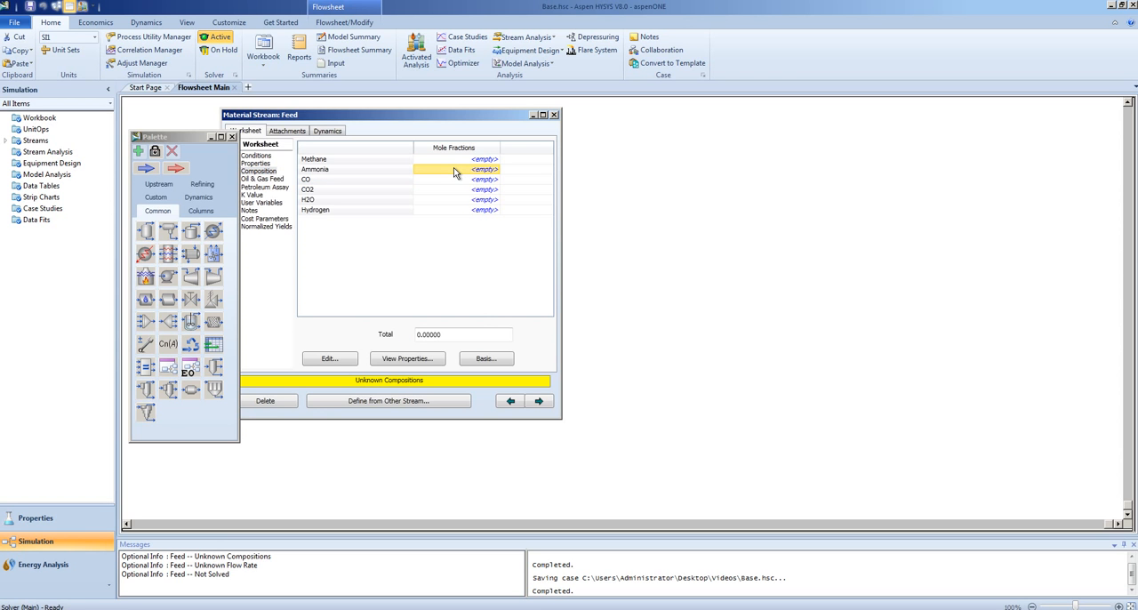
pyautogui.write('0.25')
pyautogui.press('Return')
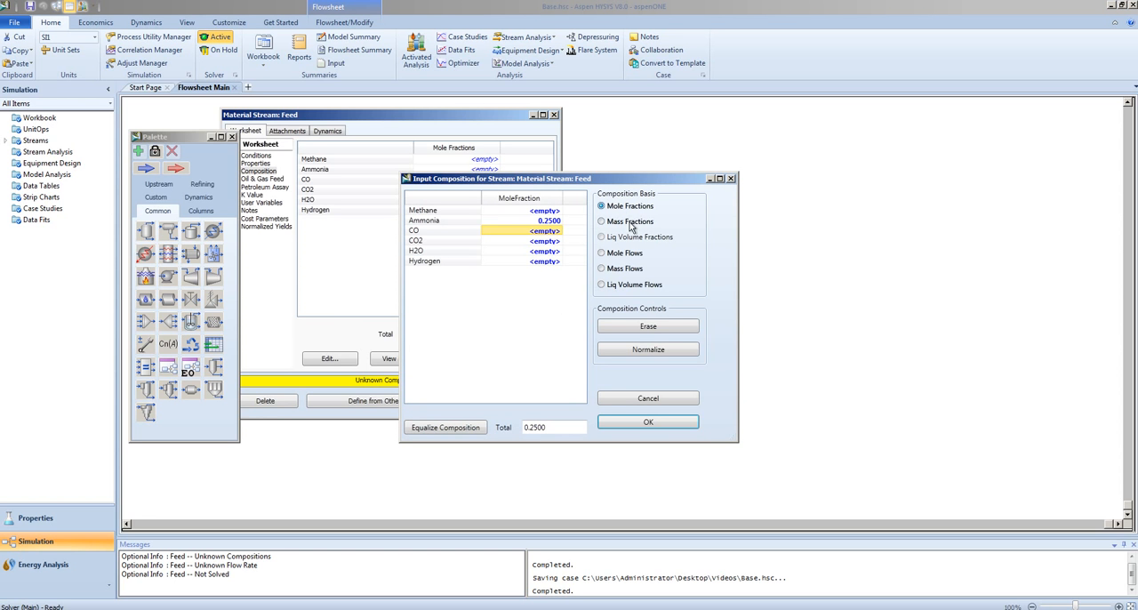
pyautogui.click(520, 254)
pyautogui.write('0')
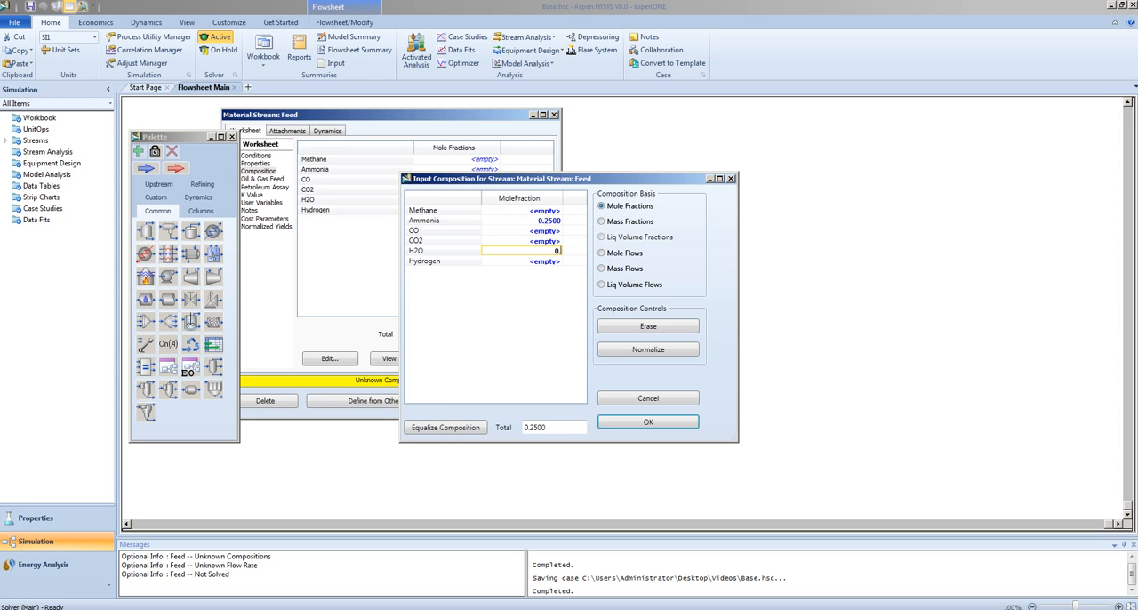
pyautogui.write('.5')
pyautogui.click(505, 233)
# Set the Feed mole fractions of methane to 0.1 and CO to 0.01
pyautogui.click(516, 211)
pyautogui.write('0')
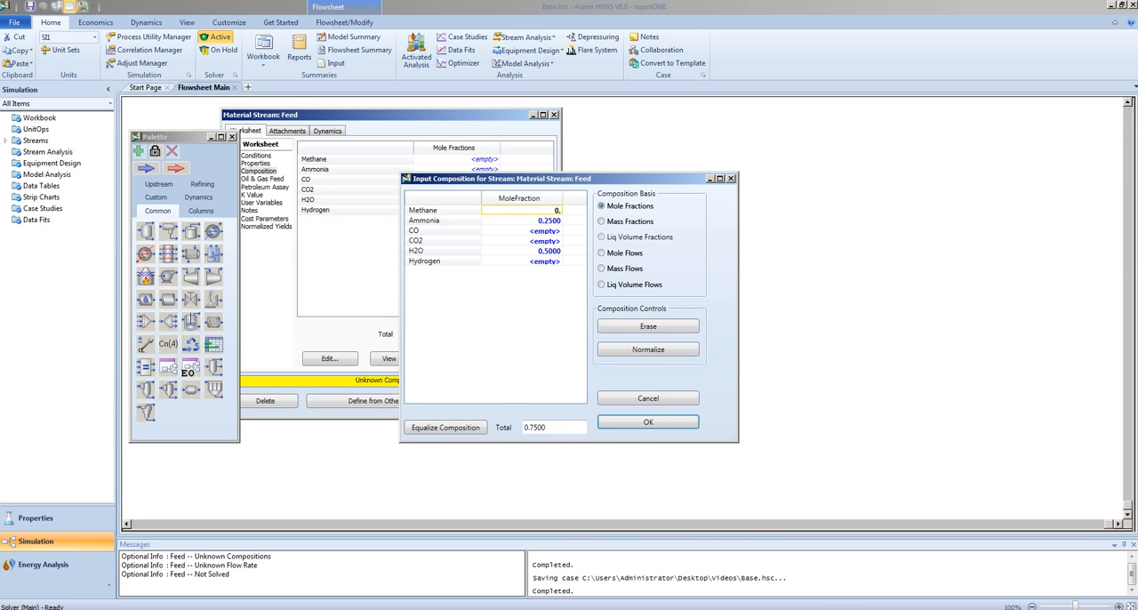
pyautogui.write('.1')
pyautogui.click(518, 233)
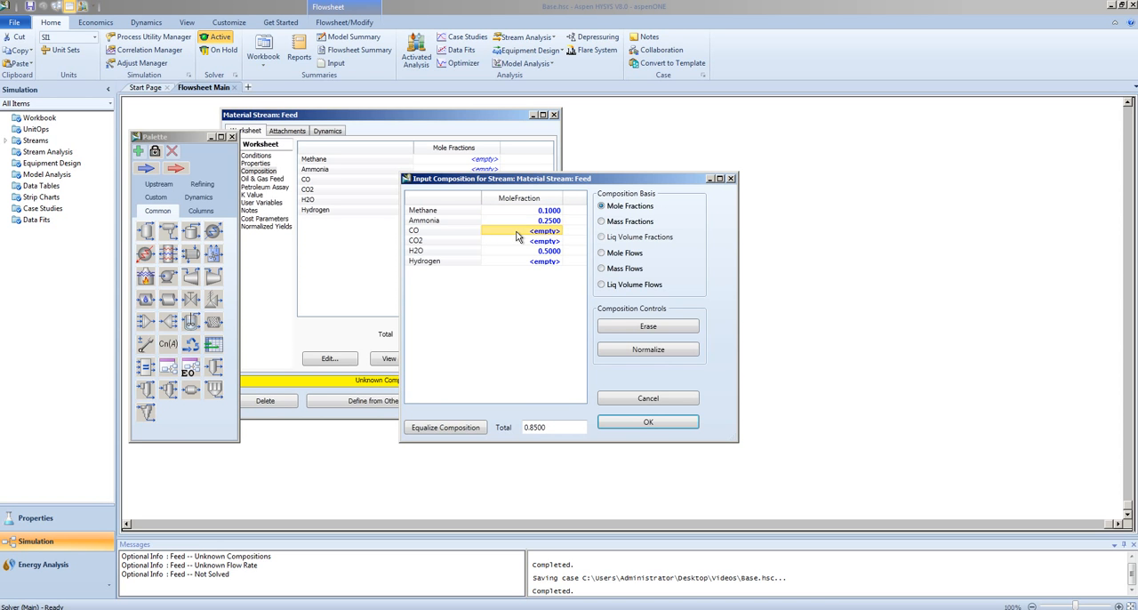
pyautogui.write('0.01')
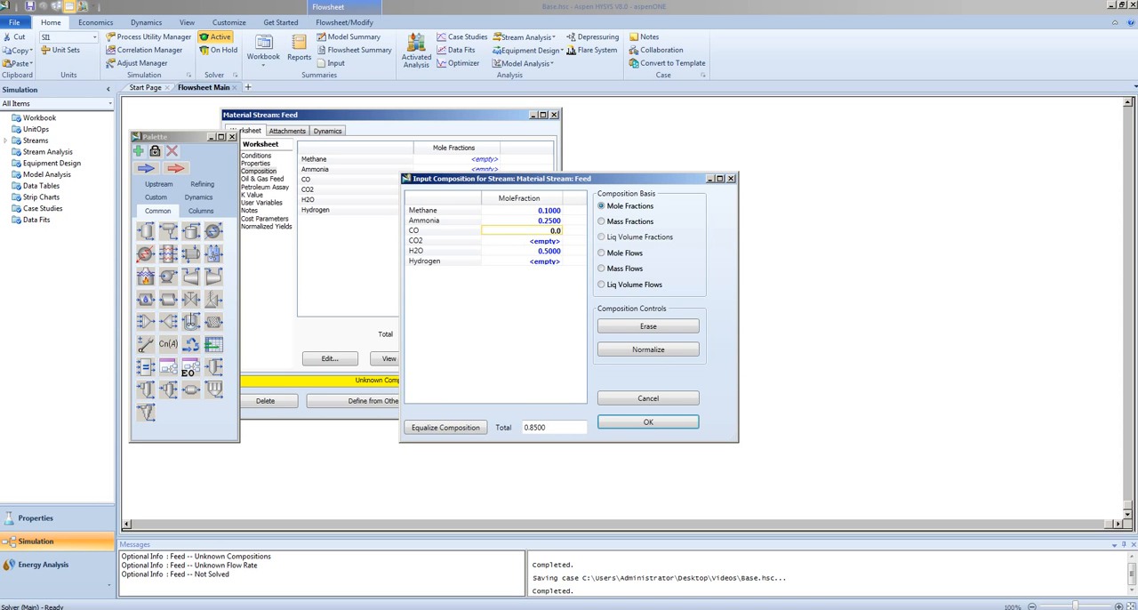
# Set the Feed mole fractions of CO2 to 0.01 and hydrogen to 0.13, accept the composition, and close the stream after checking its conditions
pyautogui.click(533, 242)
pyautogui.write('0.01')
pyautogui.click(542, 261)
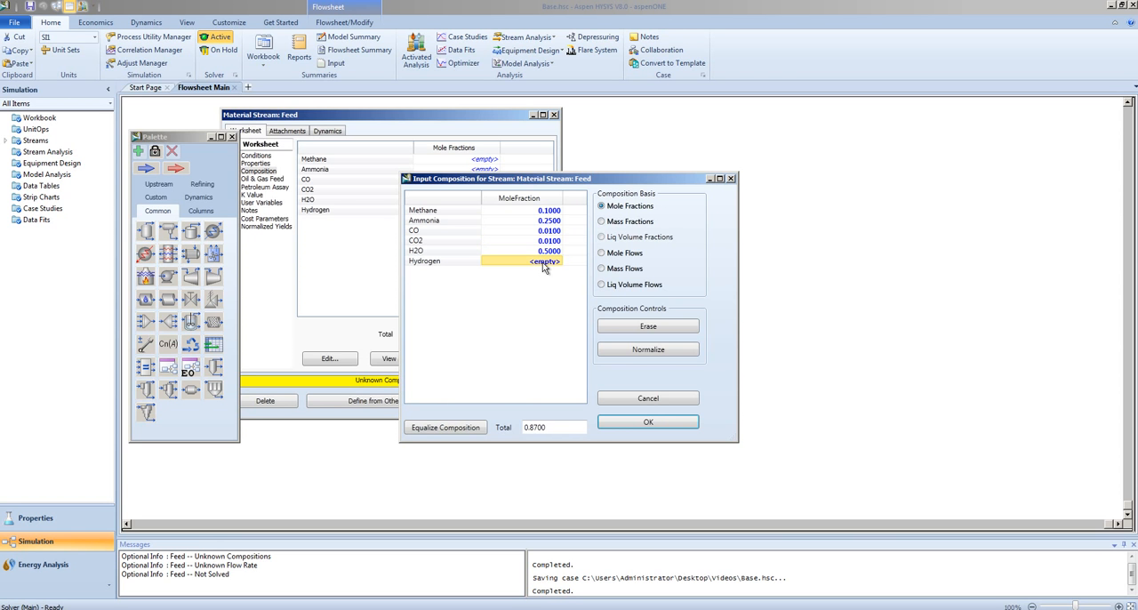
pyautogui.write('0.13')
pyautogui.click(528, 253)
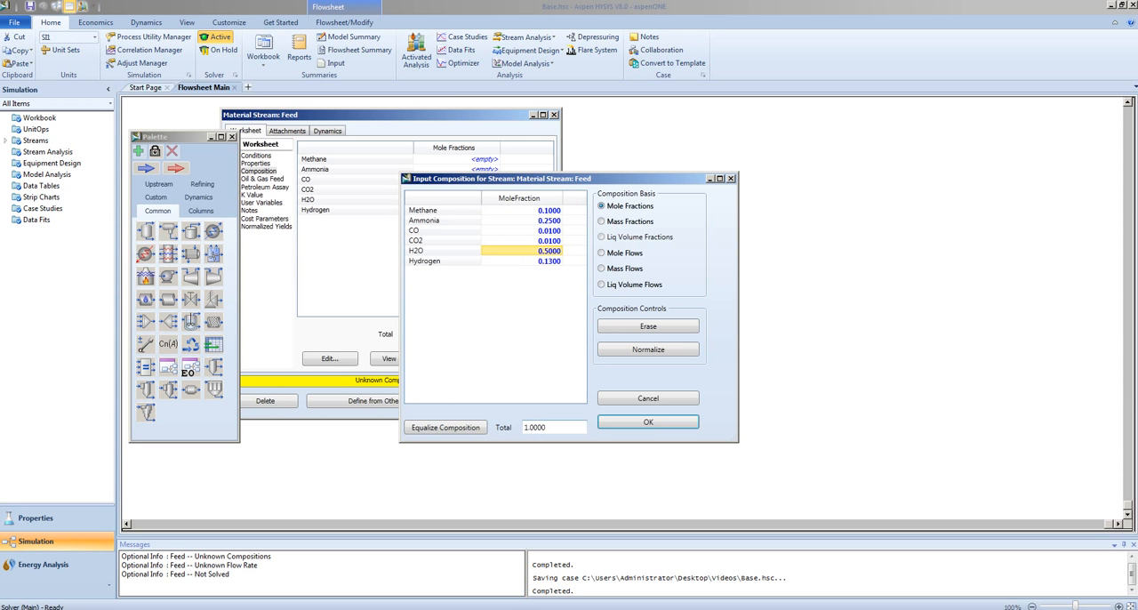
pyautogui.click(624, 426)
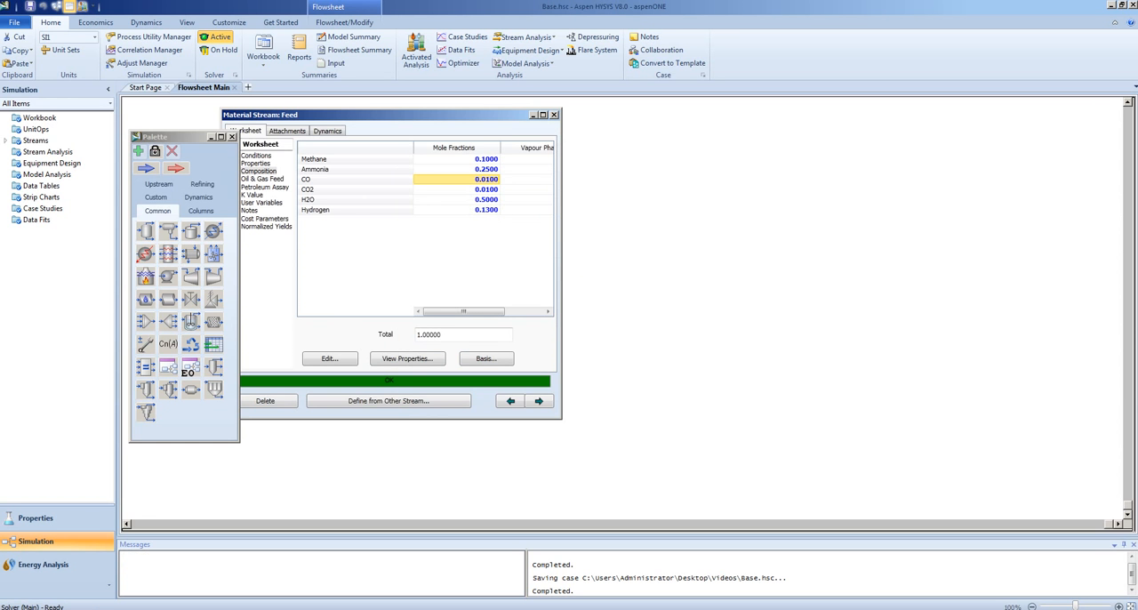
pyautogui.click(257, 156)
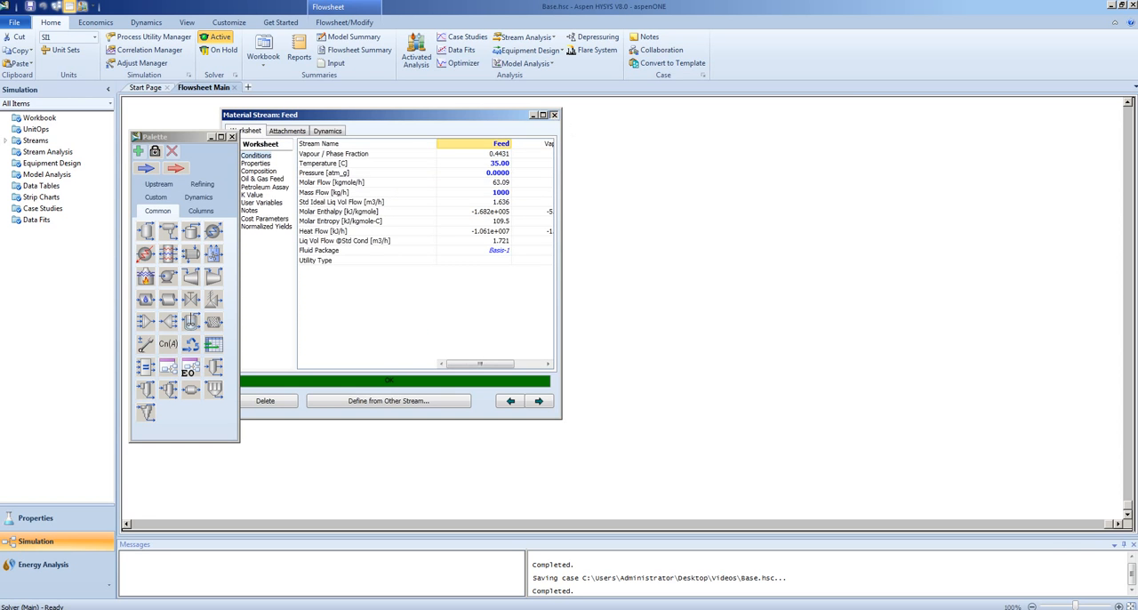
pyautogui.click(553, 115)
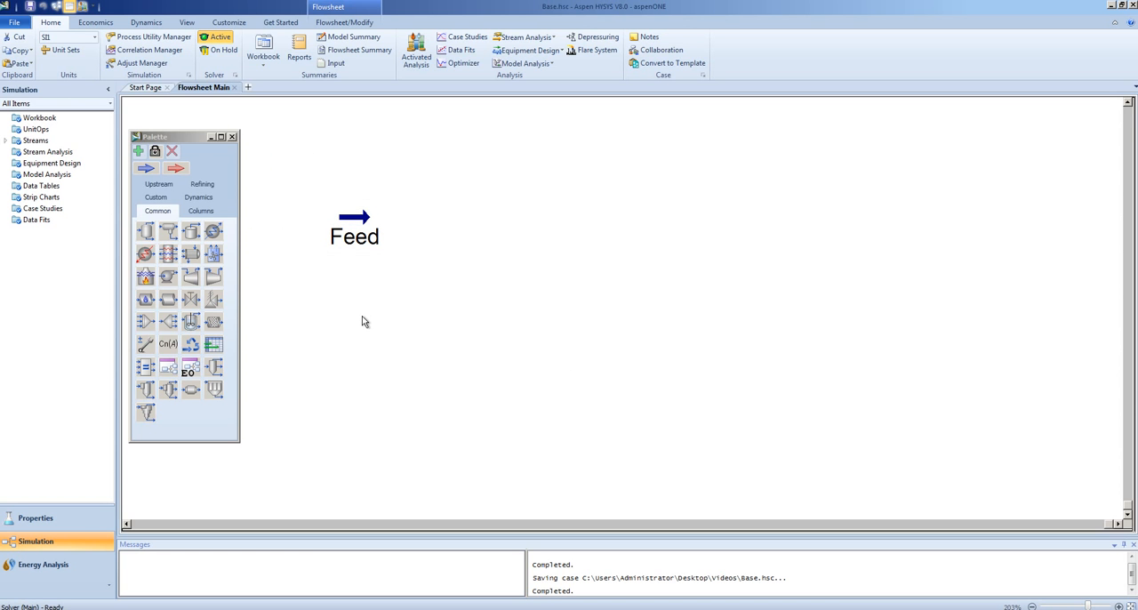
# Place a separator beside the Feed stream on the flowsheet and connect Feed as its inlet
pyautogui.click(147, 234)
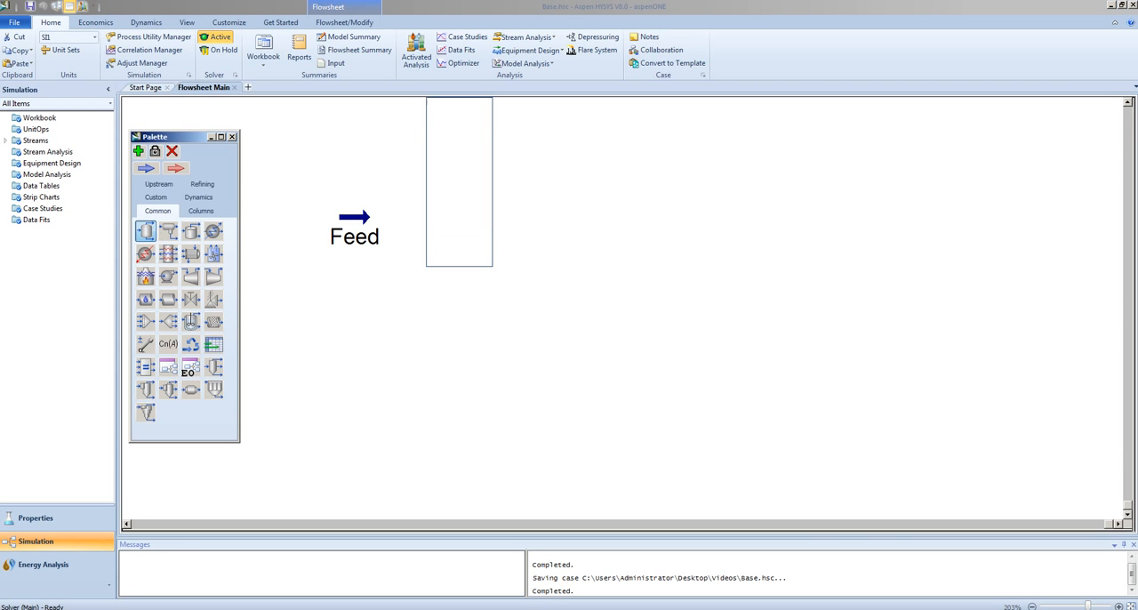
pyautogui.click(422, 314)
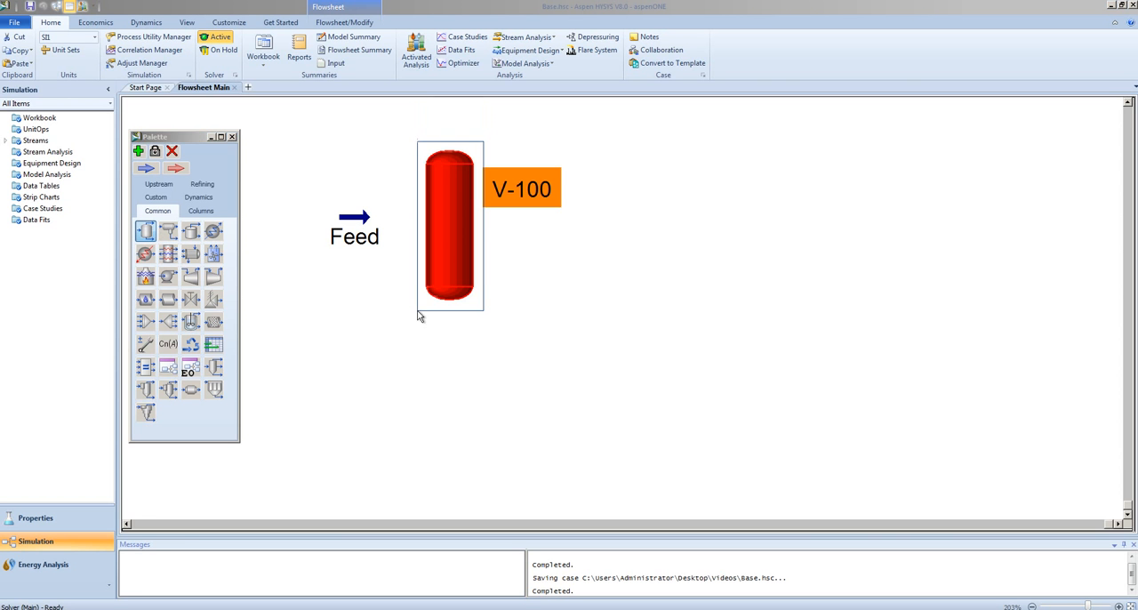
pyautogui.doubleClick(455, 257)
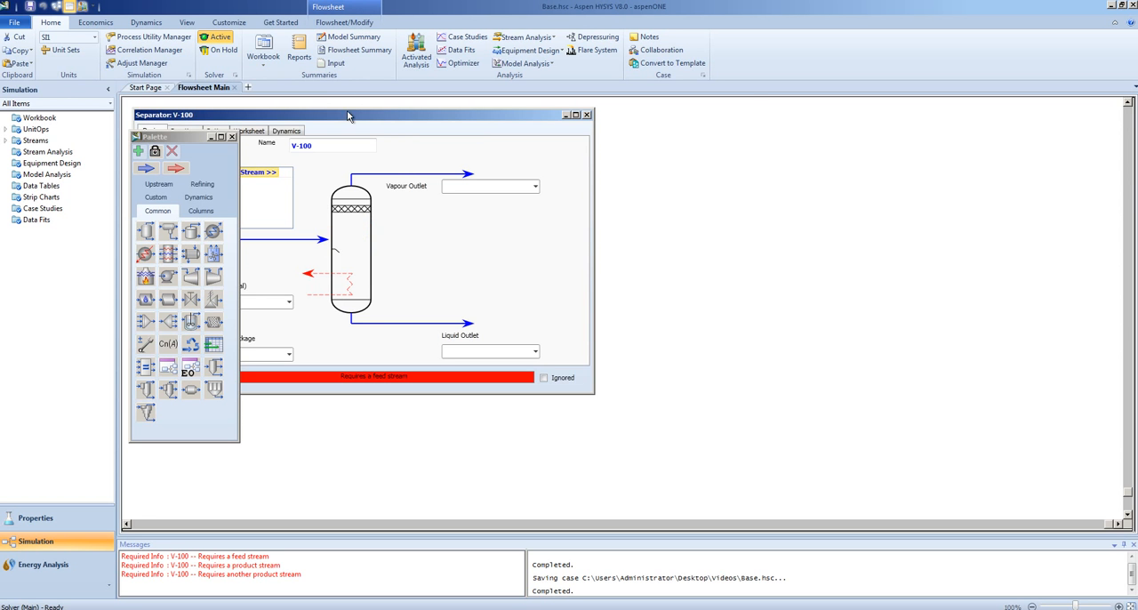
pyautogui.moveTo(349, 114); pyautogui.dragTo(509, 107)
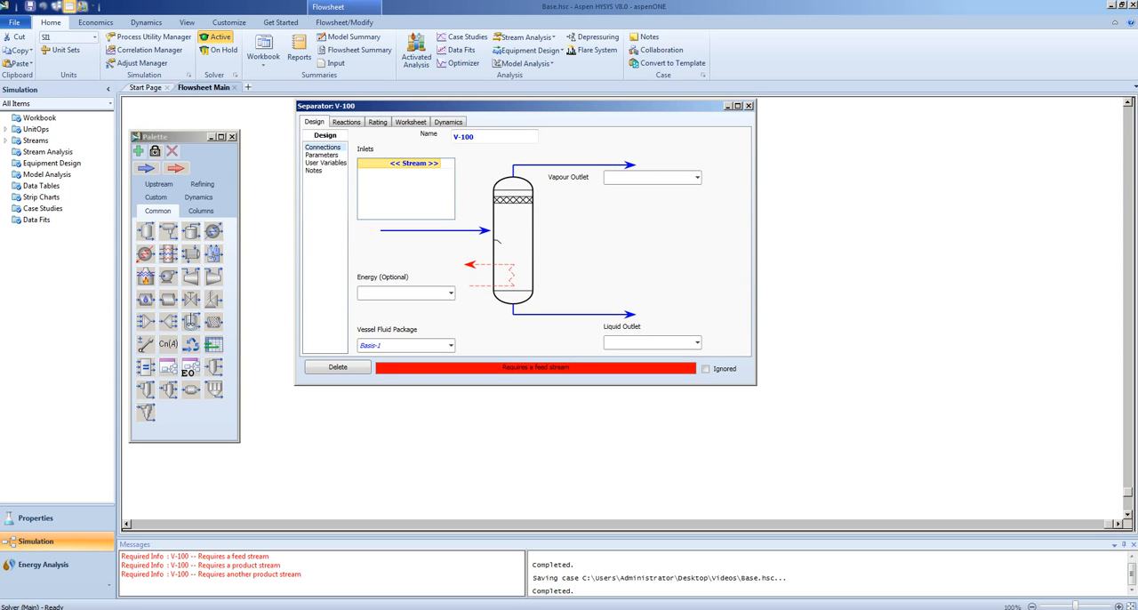
pyautogui.click(436, 166)
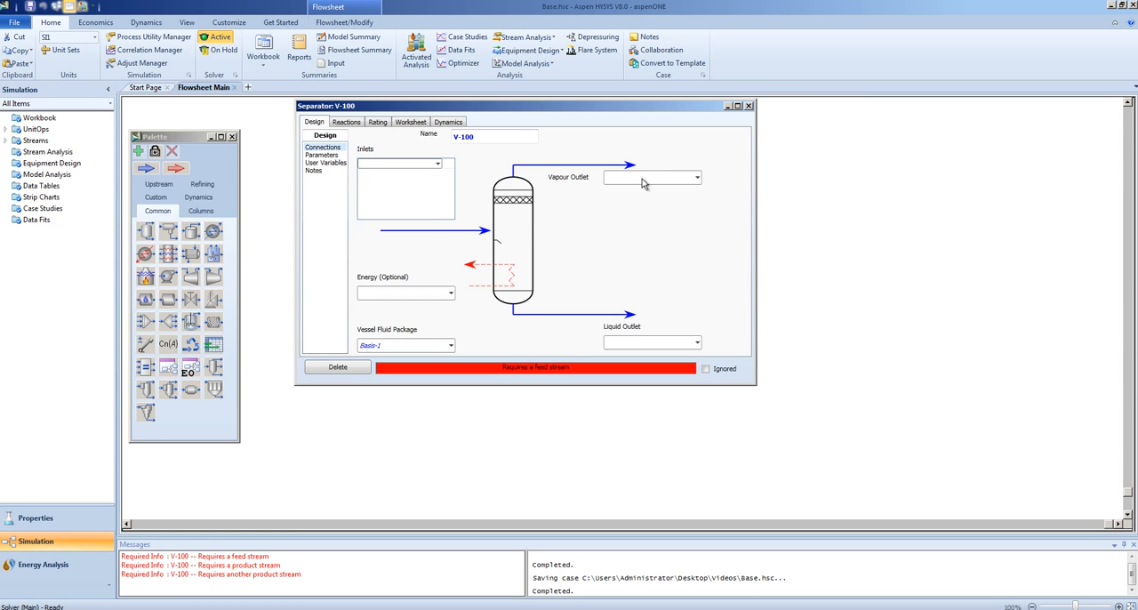
pyautogui.click(437, 165)
pyautogui.click(421, 174)
# Name the separator's vapour outlet stream Vap and its liquid outlet stream Liq, and close the separator's properties
pyautogui.click(643, 180)
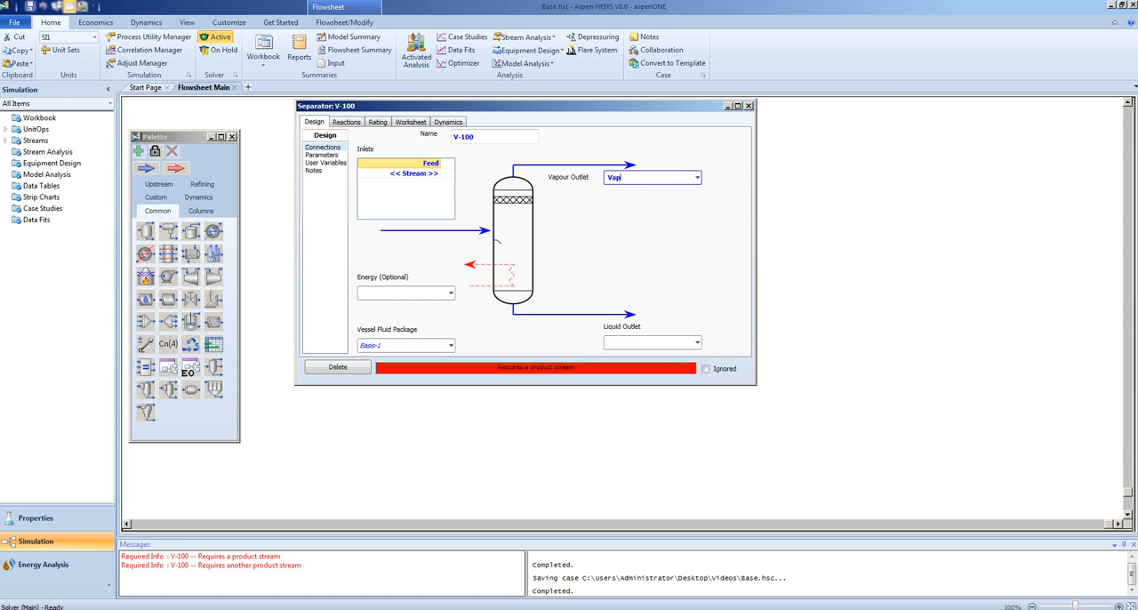
pyautogui.click(620, 344)
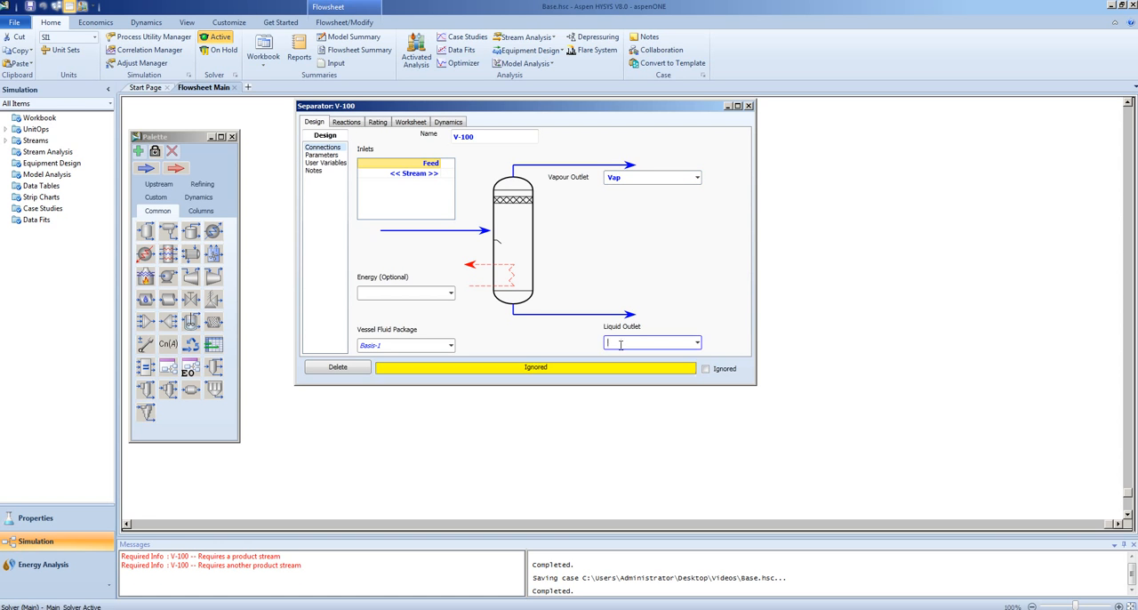
pyautogui.write('Liq')
pyautogui.press('Return')
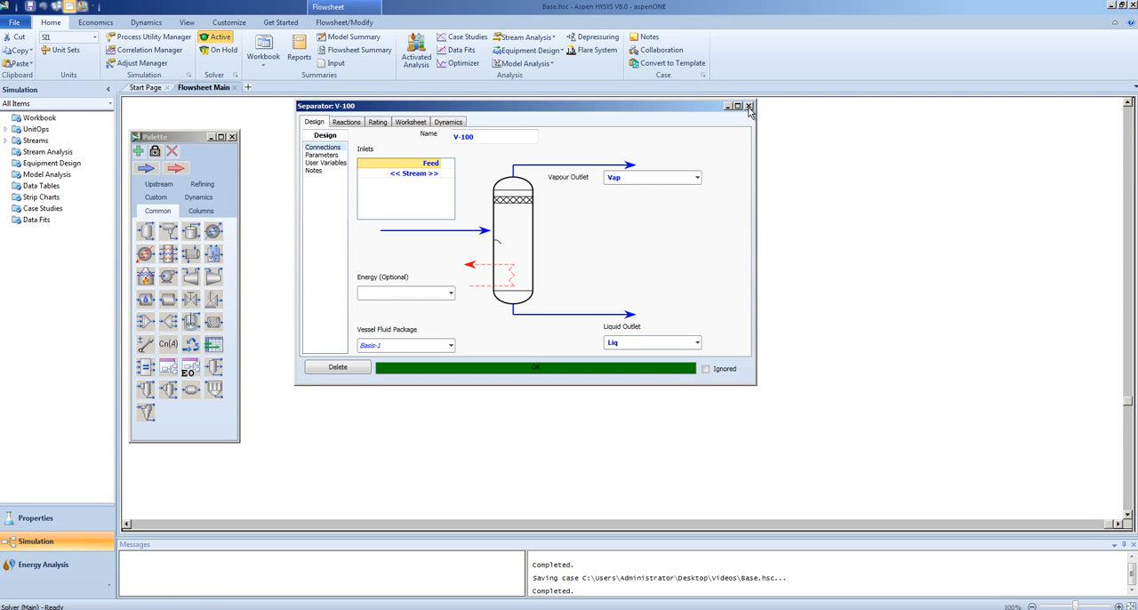
pyautogui.click(748, 106)
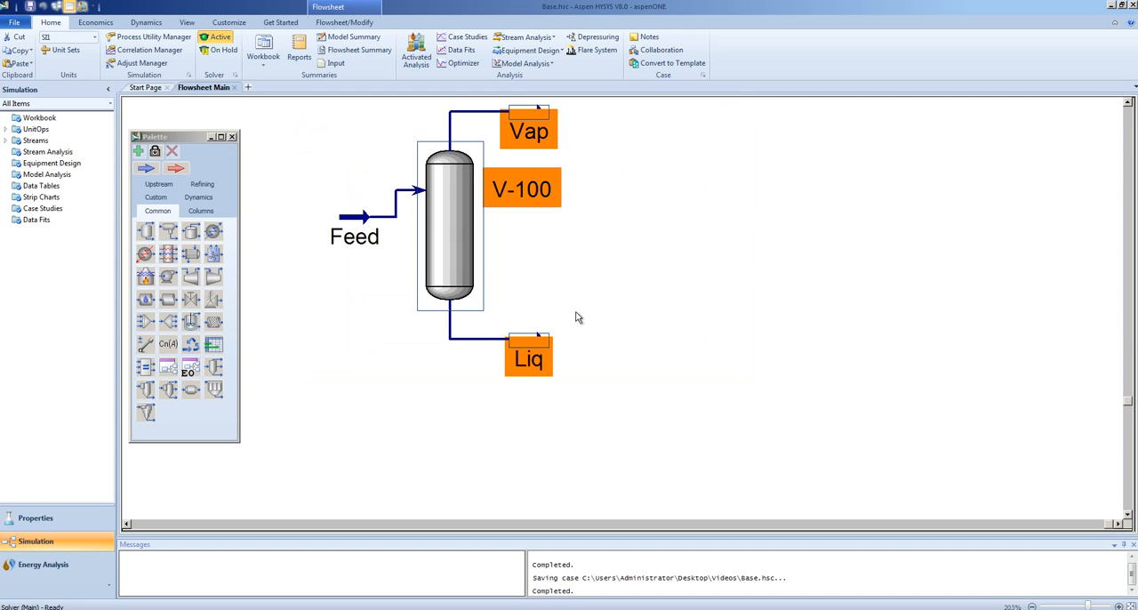
# Move the Feed stream level with the separator's inlet so that its connecting line runs straight
pyautogui.click(578, 315)
pyautogui.moveTo(352, 217); pyautogui.dragTo(326, 191)
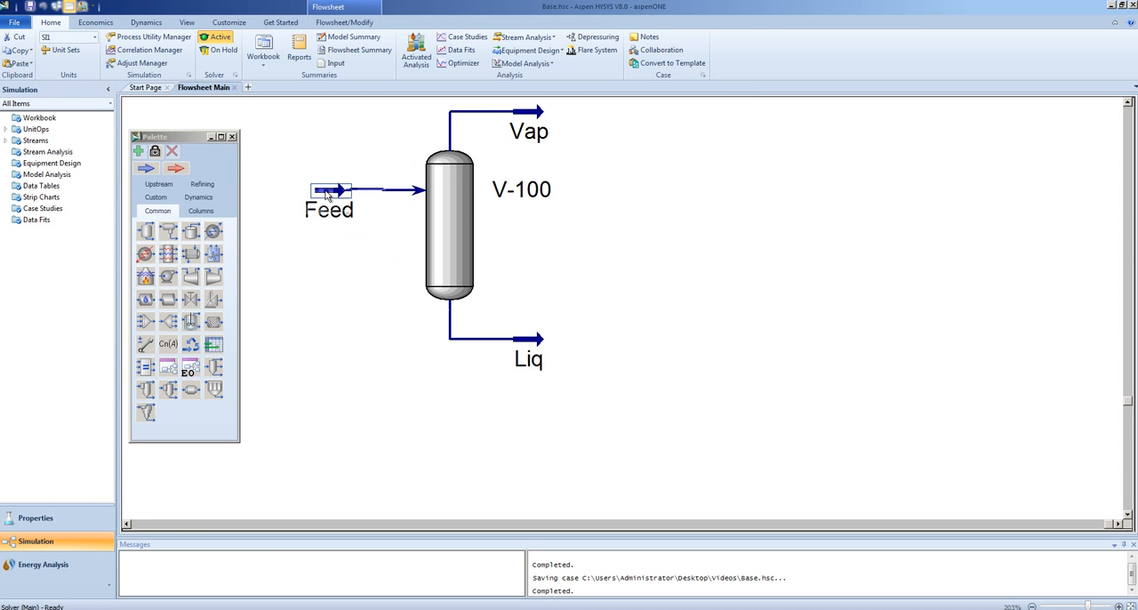
# Review the calculated conditions of the separator's Vap and Liq outlet streams, closing each stream's properties
pyautogui.doubleClick(525, 118)
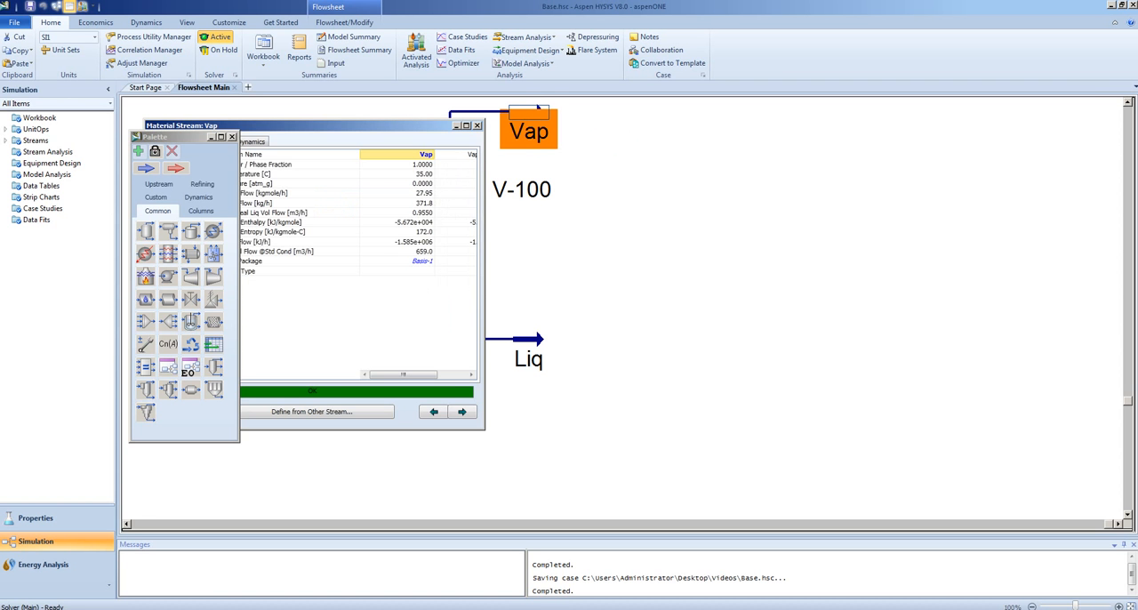
pyautogui.click(477, 125)
pyautogui.doubleClick(538, 352)
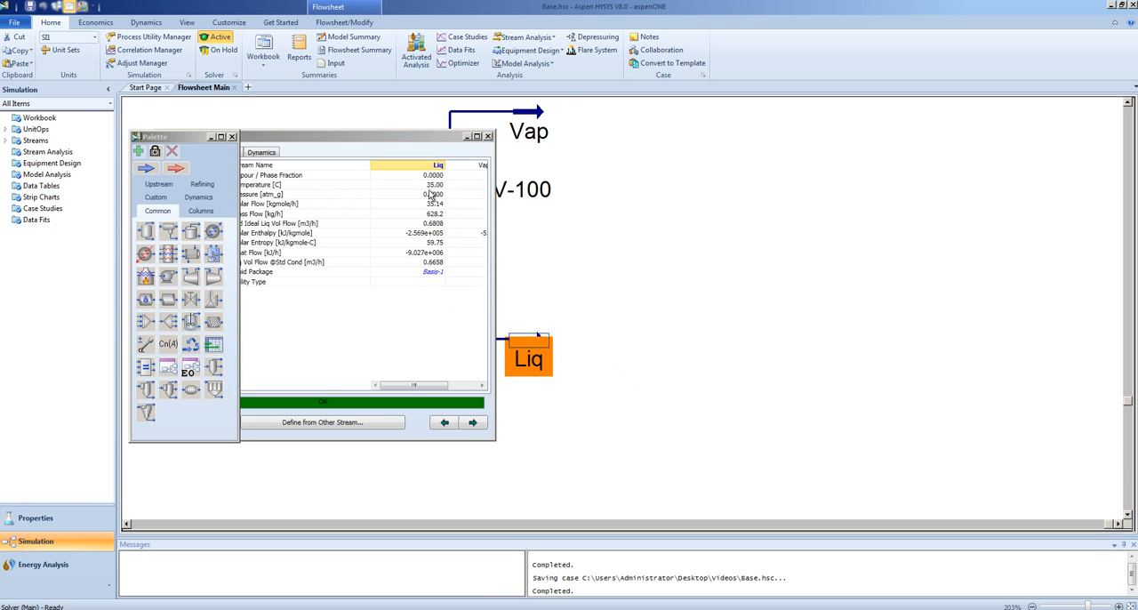
pyautogui.click(488, 136)
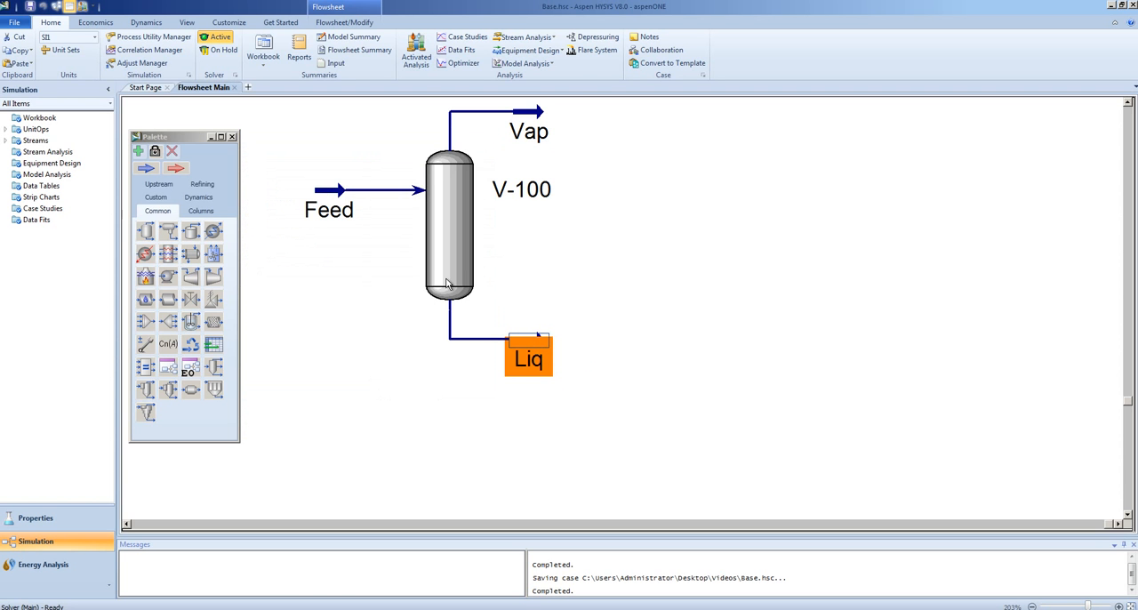
pyautogui.click(385, 340)
pyautogui.moveTo(517, 357)
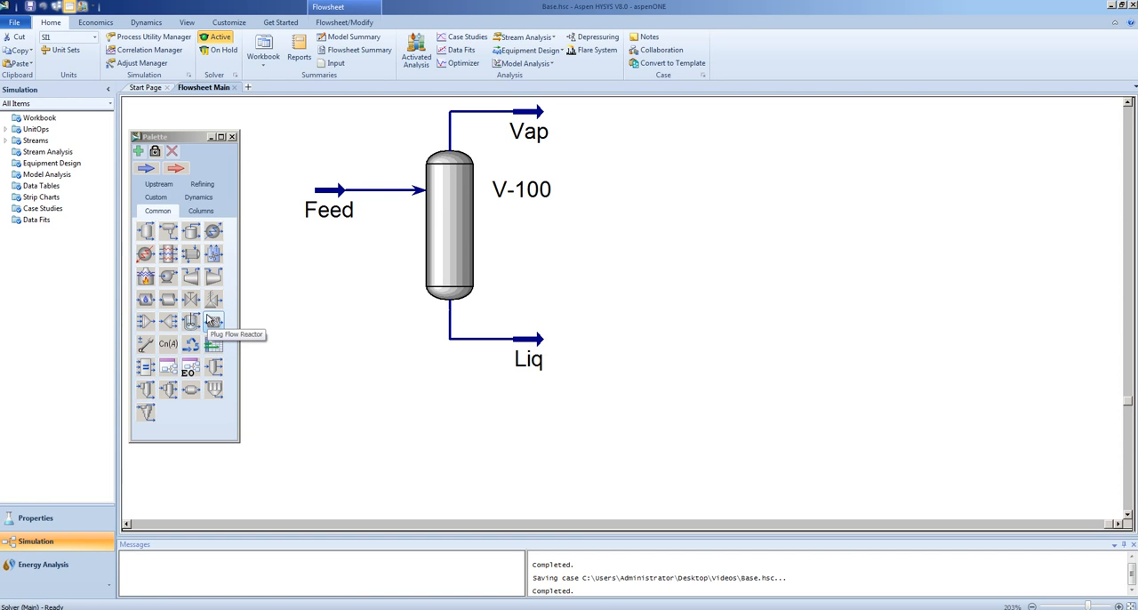
# Place a pump beside the Liq stream on the flowsheet and connect Liq as its inlet
pyautogui.click(169, 281)
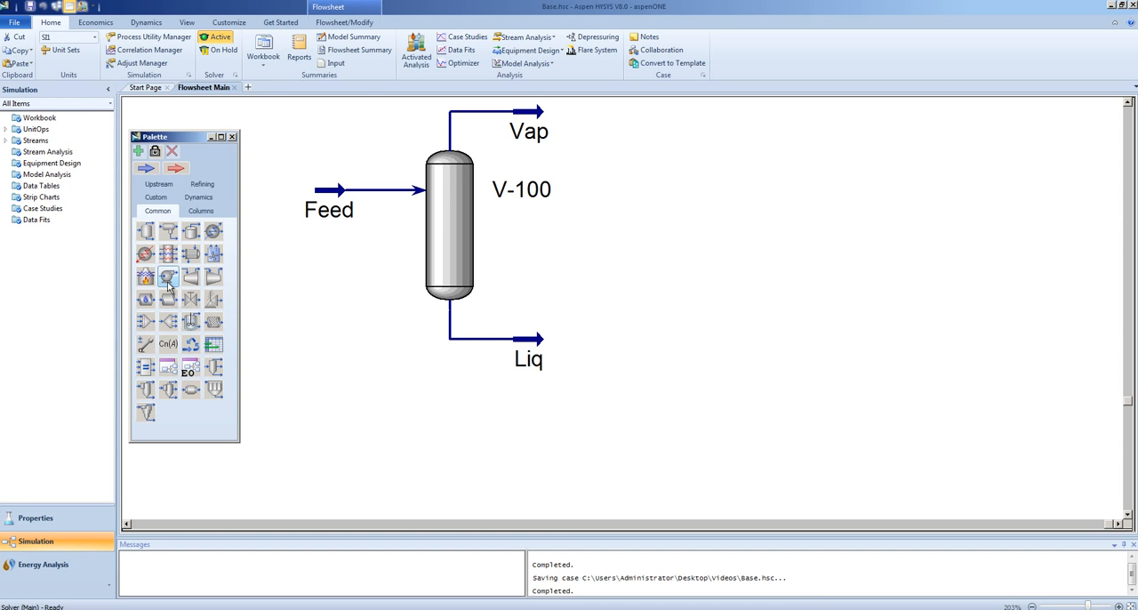
pyautogui.click(570, 373)
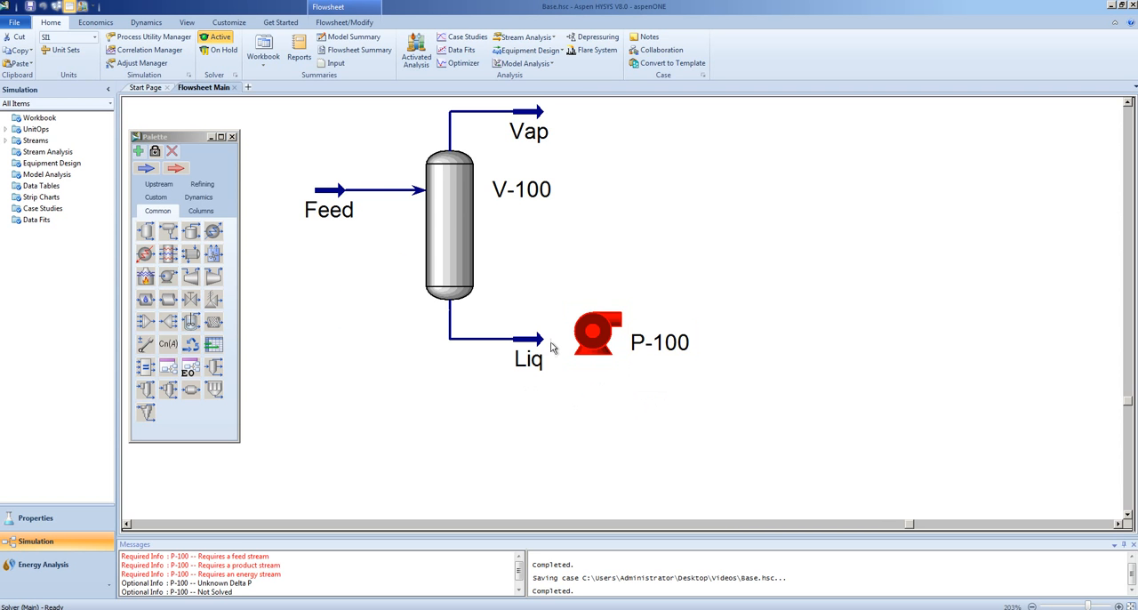
pyautogui.doubleClick(600, 343)
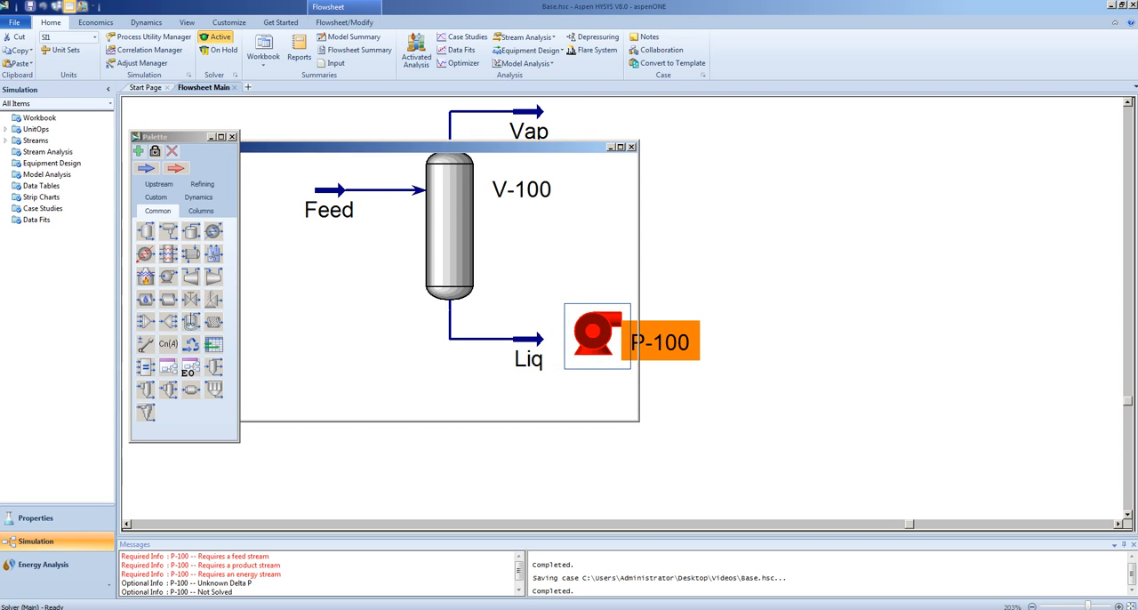
pyautogui.click(332, 248)
pyautogui.click(294, 263)
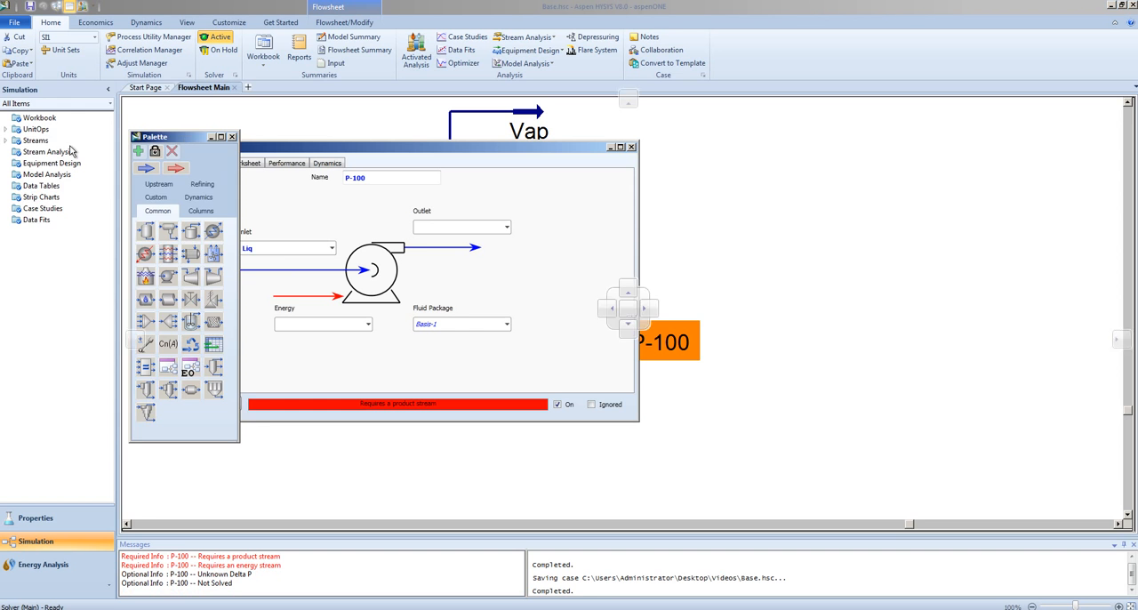
# Name the pump's outlet stream Liq-1 and its energy stream Pump-Q, and close the pump's properties
pyautogui.moveTo(179, 139); pyautogui.dragTo(70, 148)
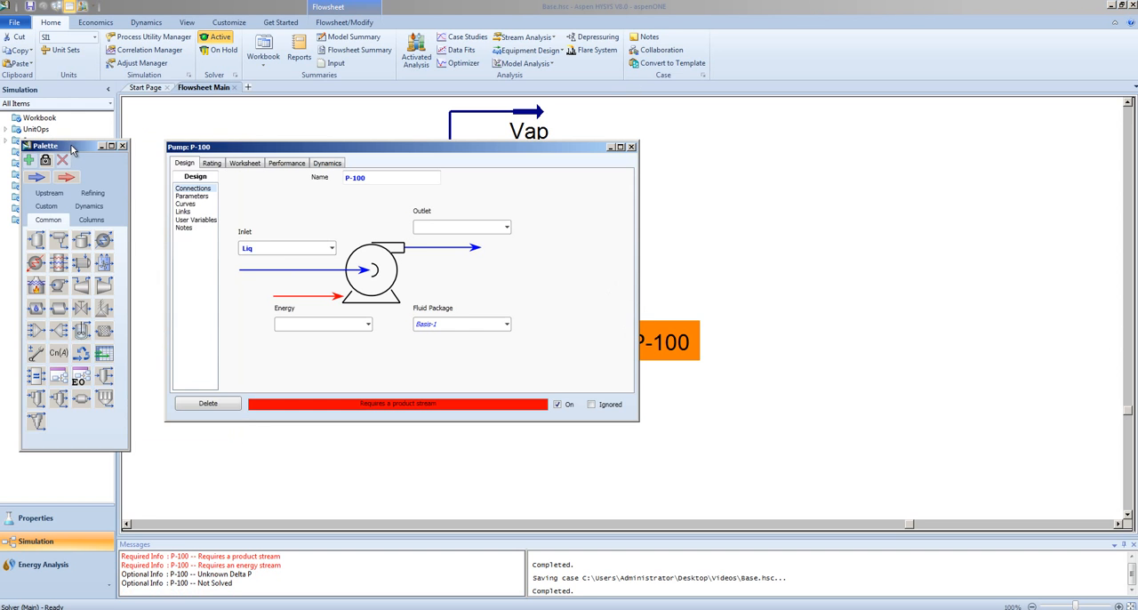
pyautogui.click(459, 230)
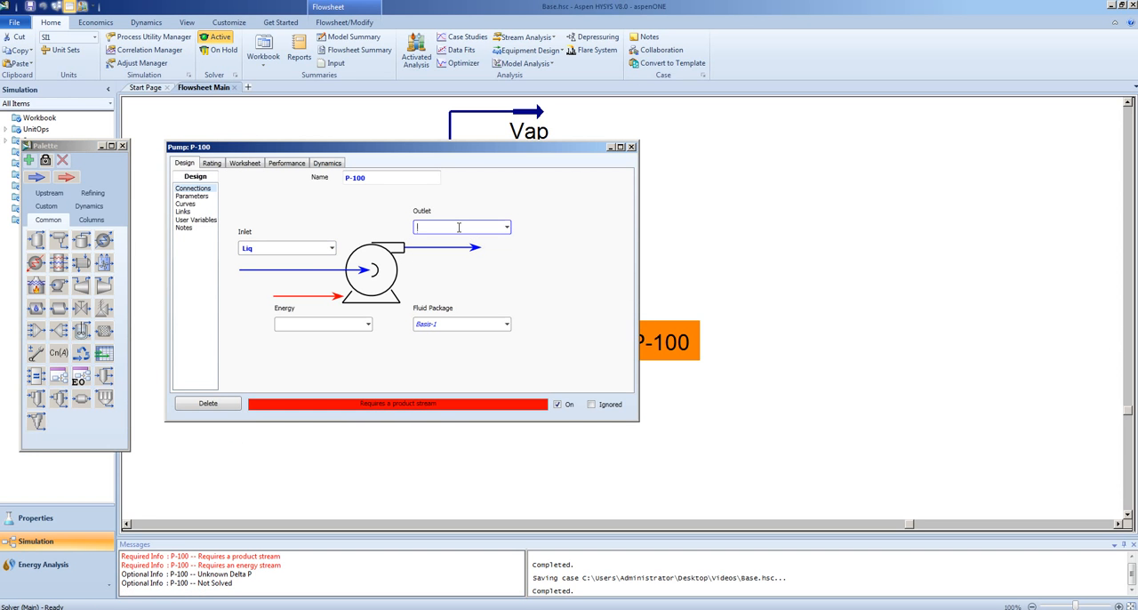
pyautogui.write('Liq-1')
pyautogui.press('Return')
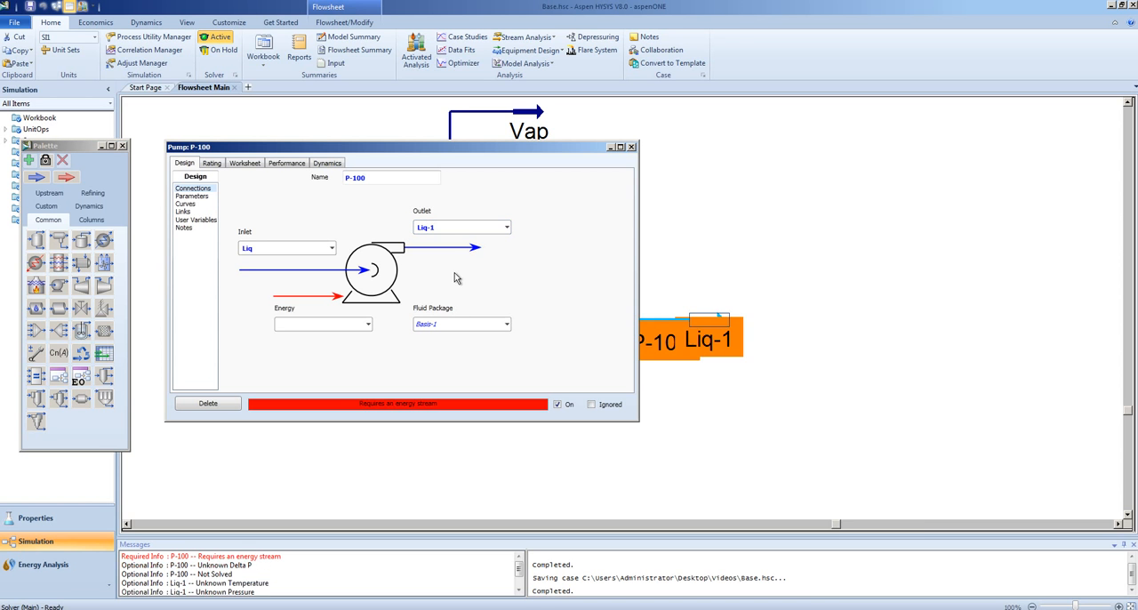
pyautogui.click(303, 325)
pyautogui.write('Pump-Q')
pyautogui.press('Return')
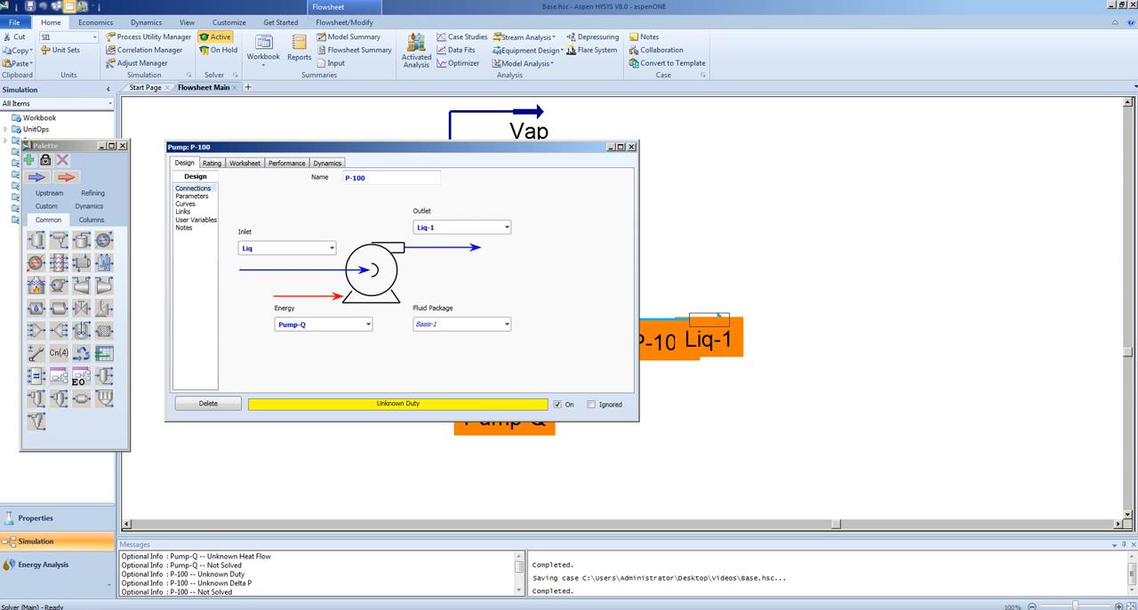
pyautogui.click(631, 146)
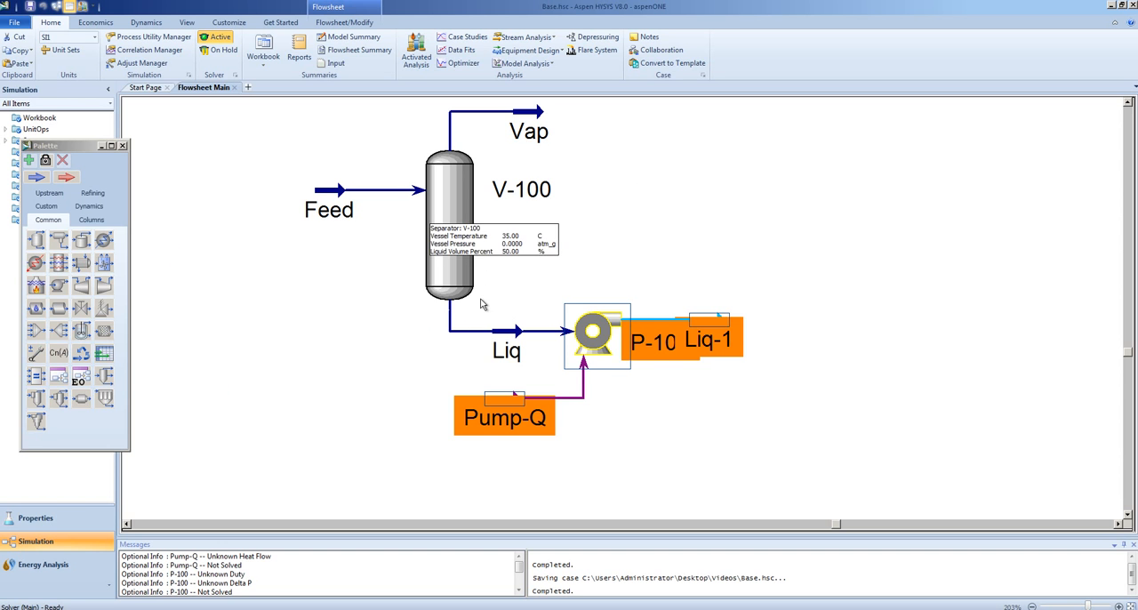
# Examine the summary values of the pump and its connected Liq, Liq-1 and Pump-Q streams on the flowsheet
pyautogui.moveTo(500, 354)
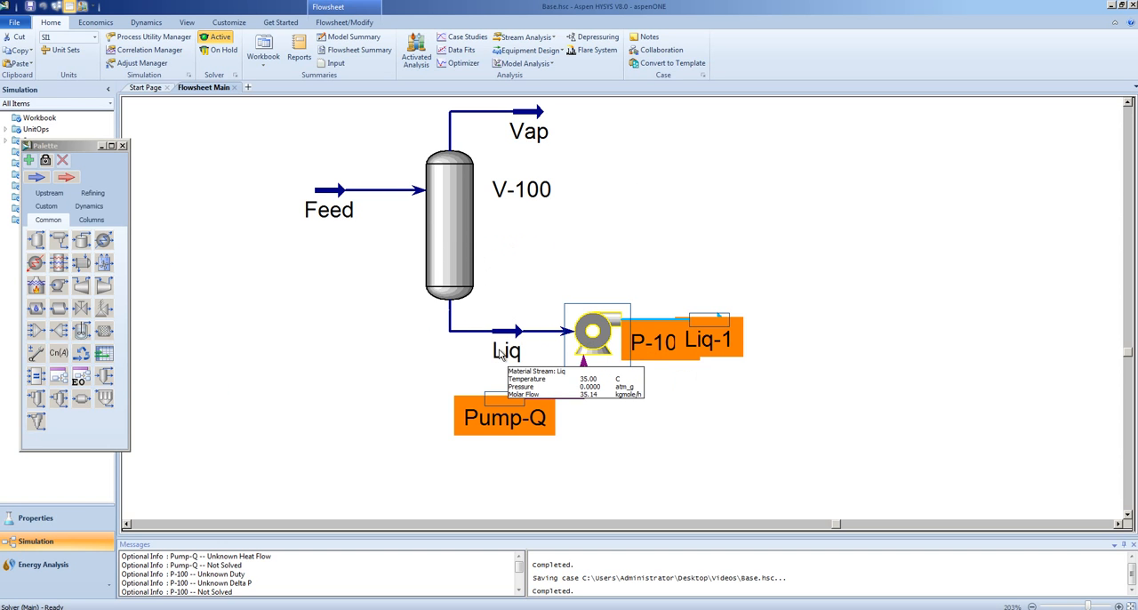
pyautogui.moveTo(687, 340)
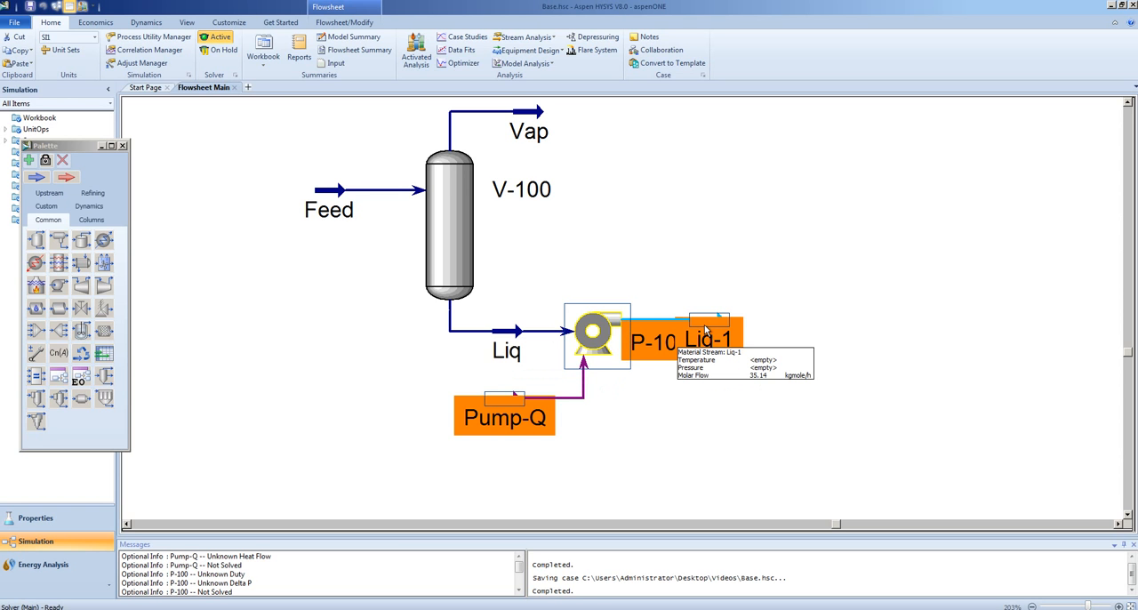
pyautogui.moveTo(513, 431)
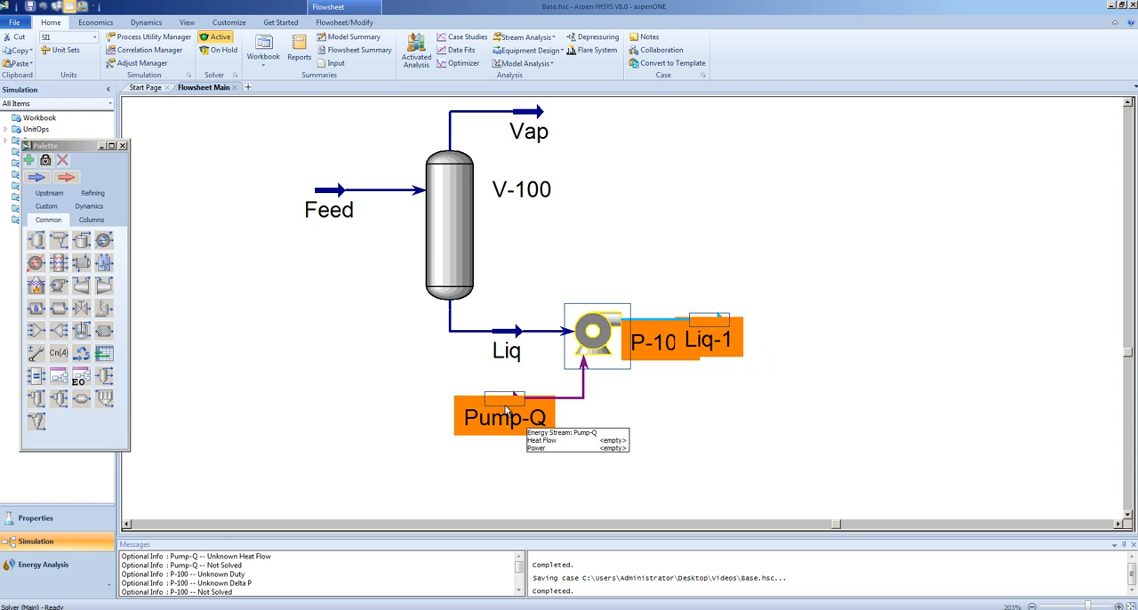
pyautogui.moveTo(579, 360)
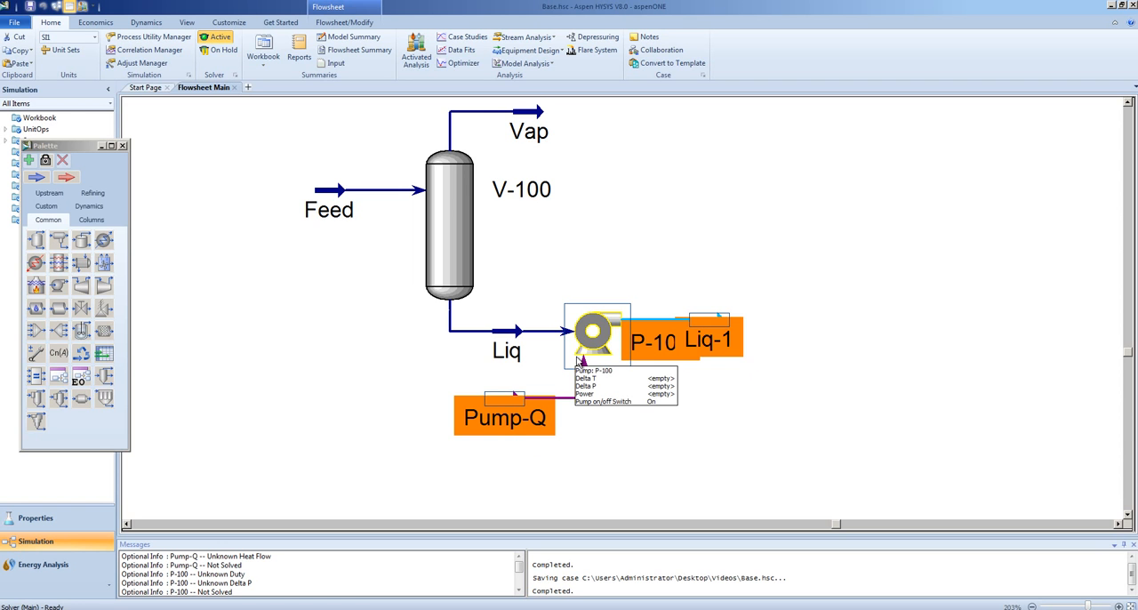
pyautogui.moveTo(490, 411)
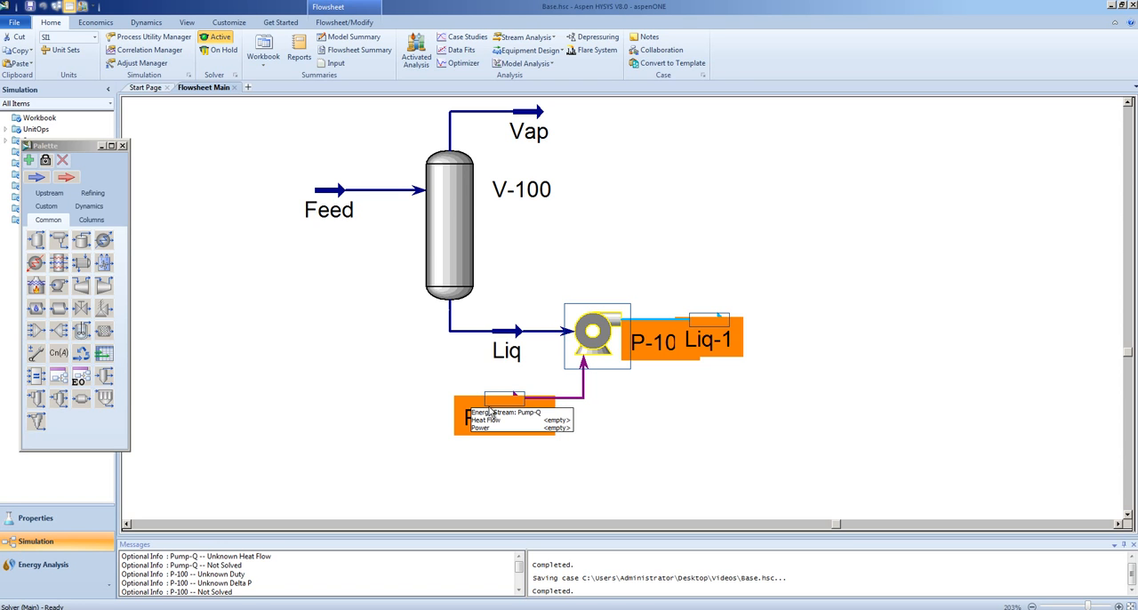
# Move the Liq-1 stream up, clear of the pump's label on the flowsheet
pyautogui.click(699, 401)
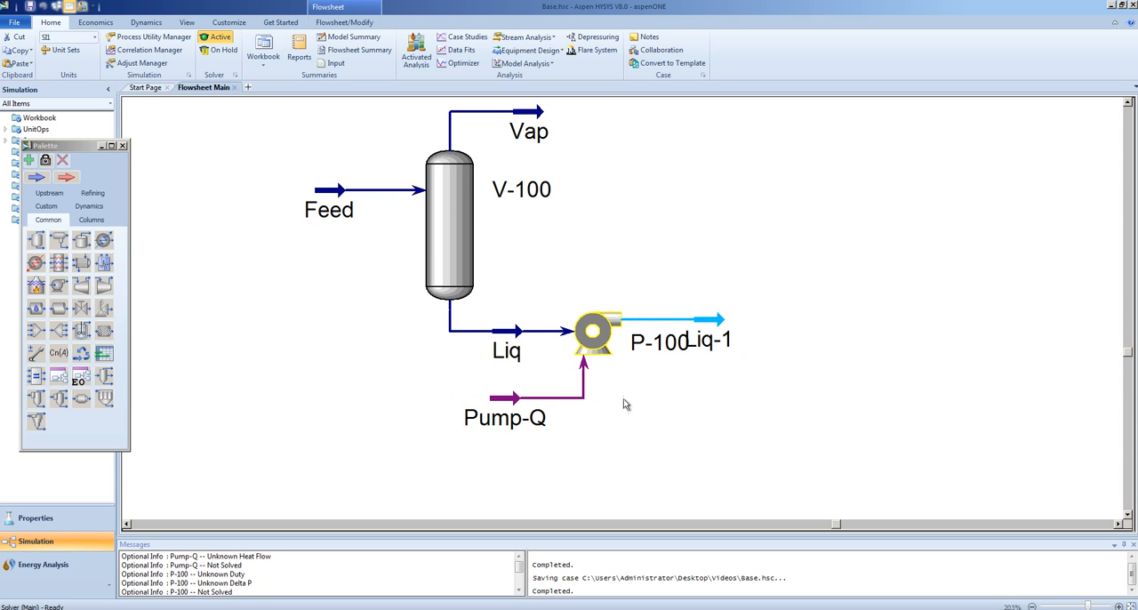
pyautogui.moveTo(518, 411)
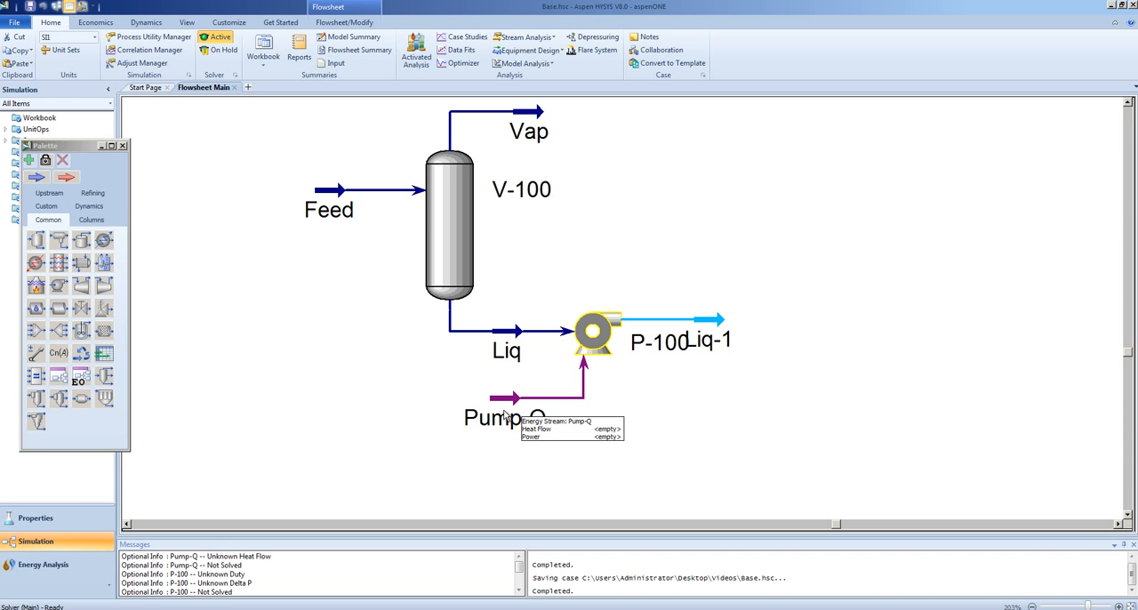
pyautogui.moveTo(718, 320)
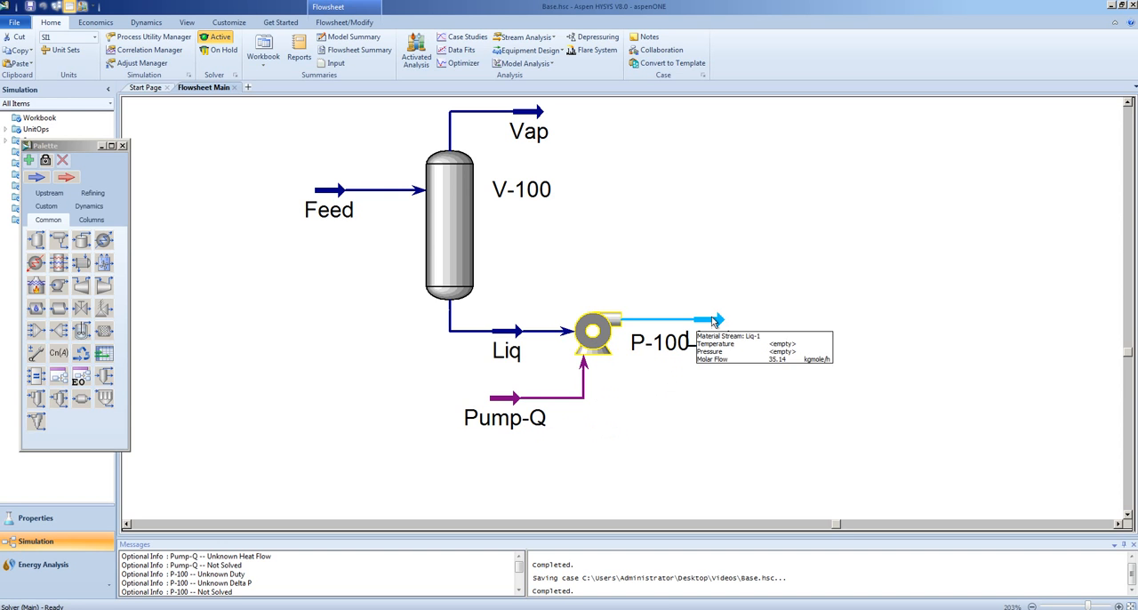
pyautogui.moveTo(722, 320); pyautogui.dragTo(716, 288)
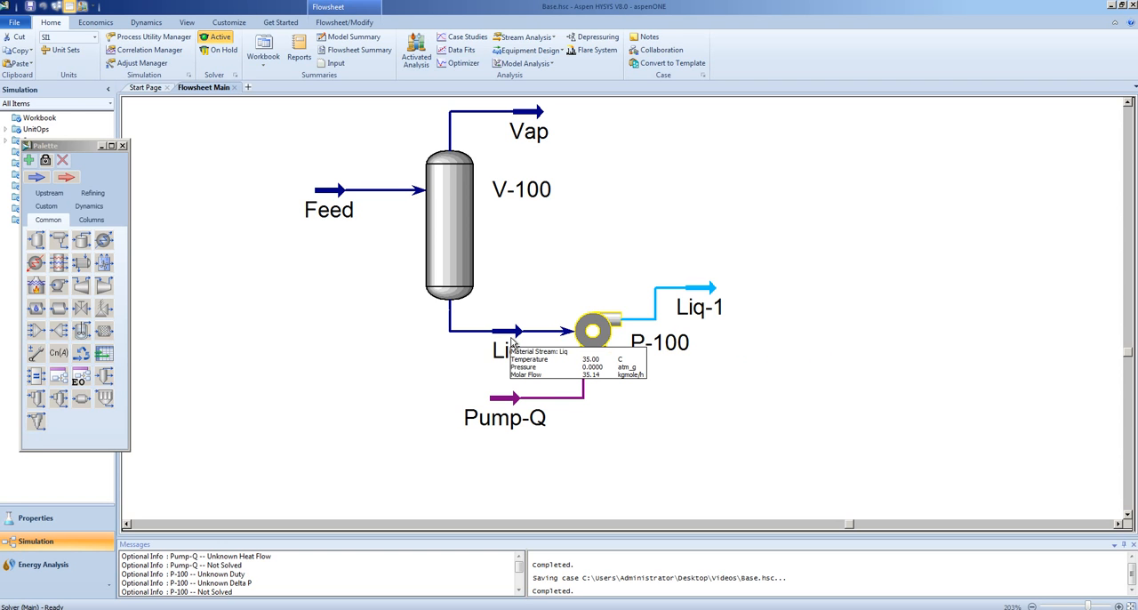
# Set the pump's Delta P to 10 atm, and close its properties after reviewing the pump curve settings
pyautogui.moveTo(702, 316)
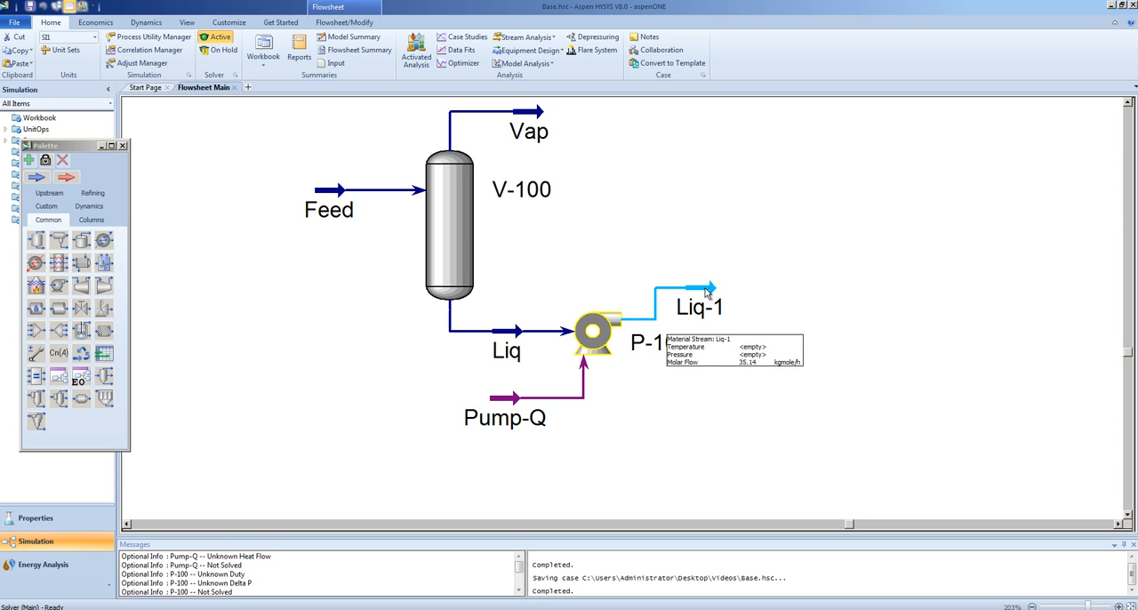
pyautogui.doubleClick(609, 330)
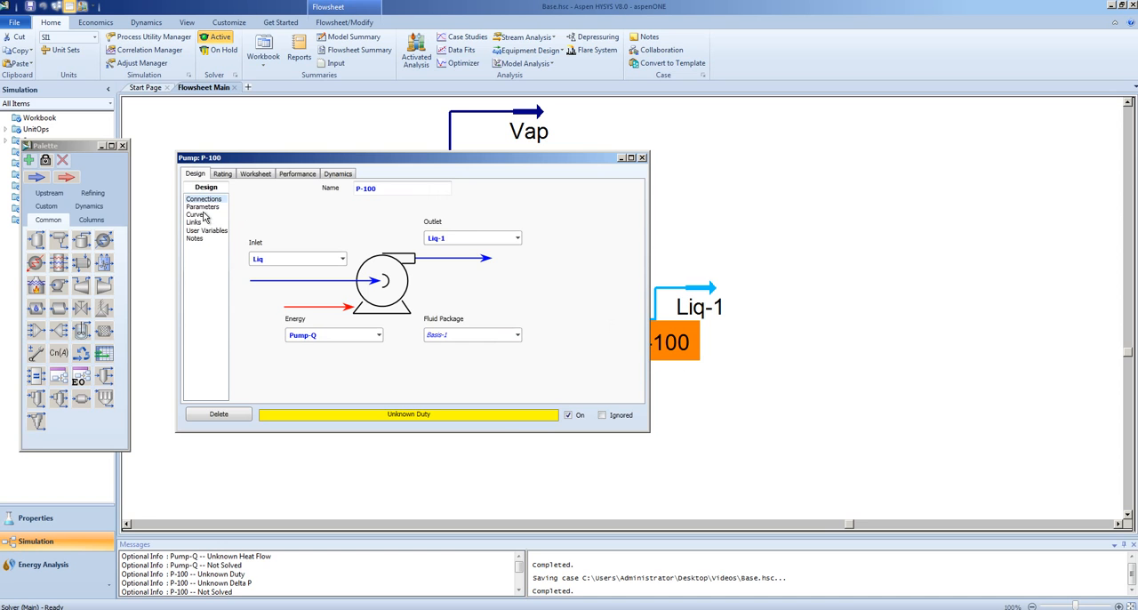
pyautogui.click(203, 206)
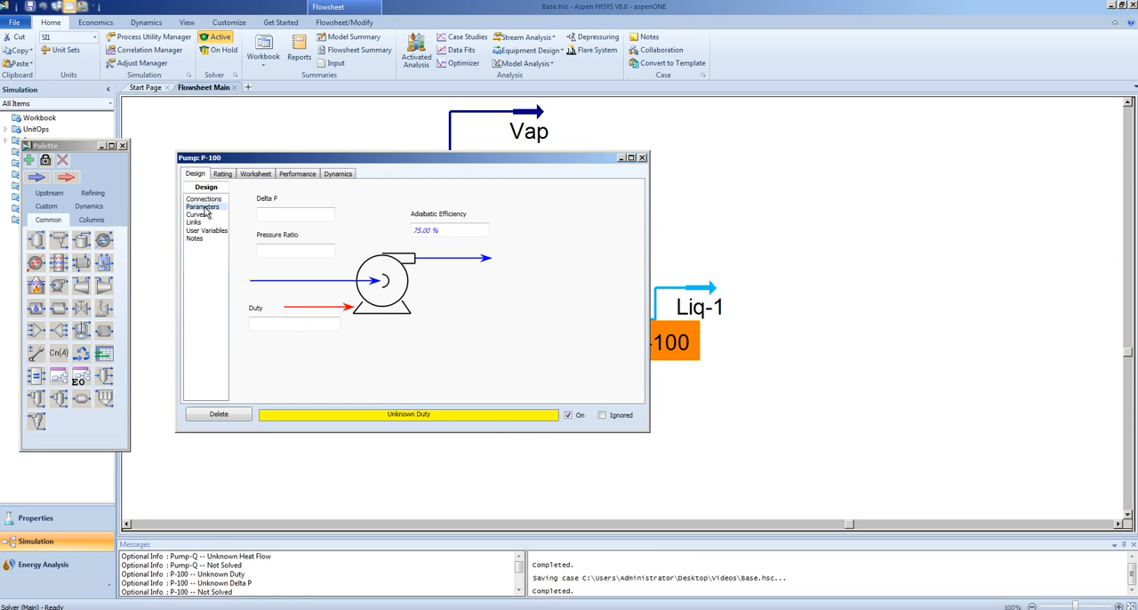
pyautogui.click(294, 214)
pyautogui.write('10')
pyautogui.click(390, 215)
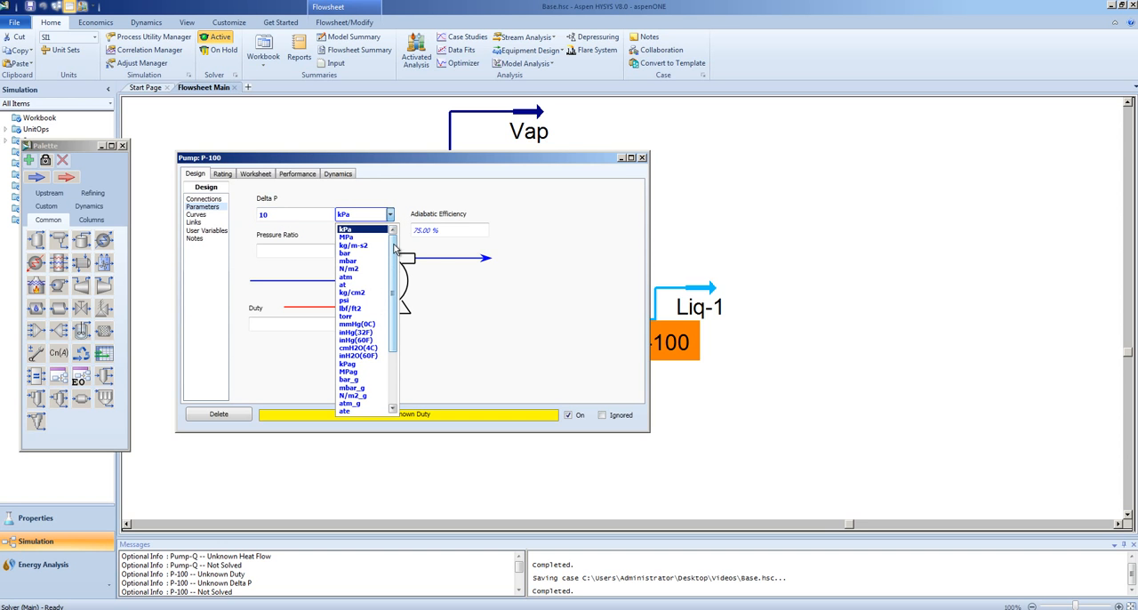
pyautogui.click(351, 276)
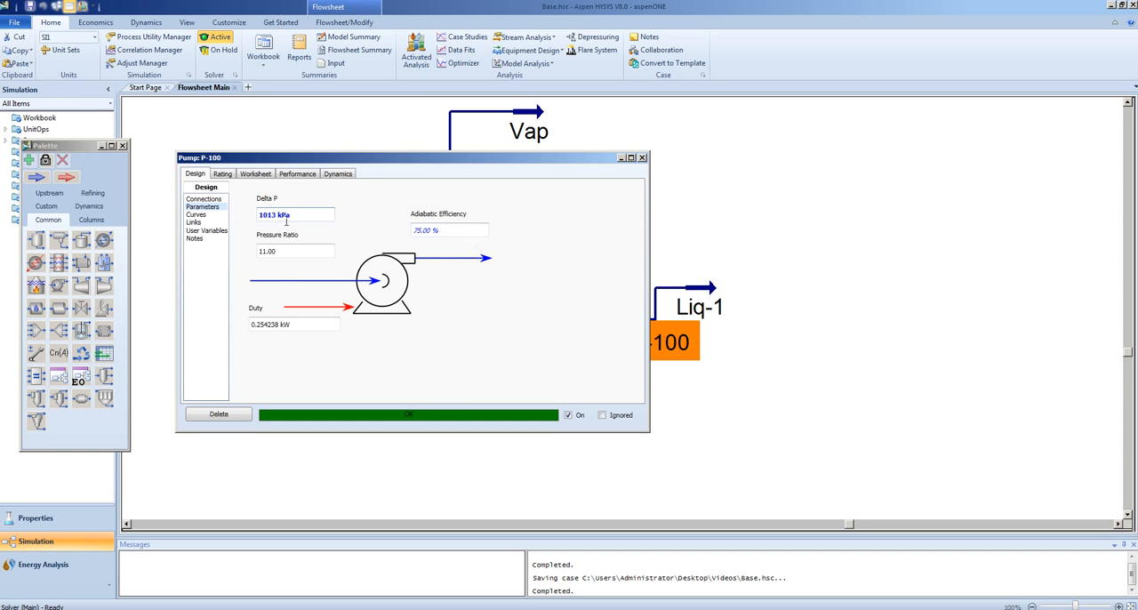
pyautogui.click(190, 215)
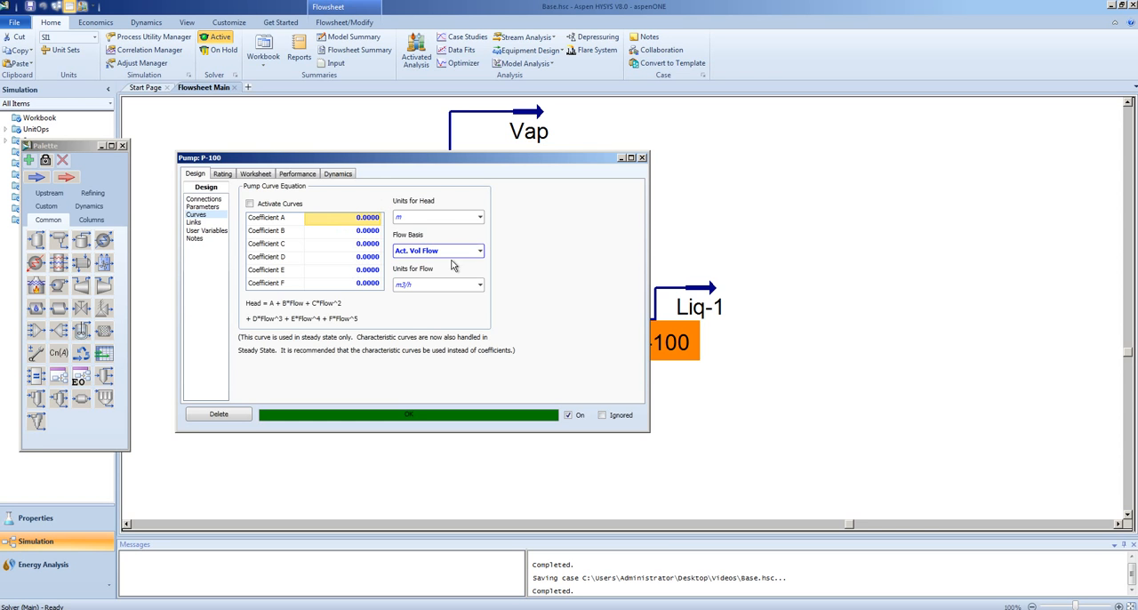
pyautogui.click(642, 160)
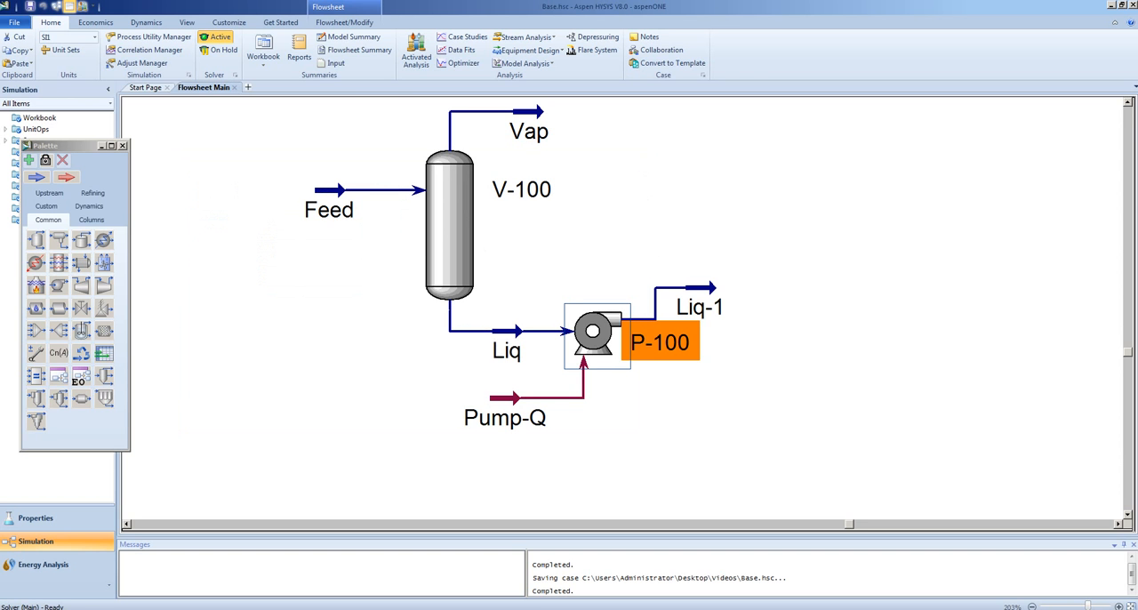
# Check the summary values of the pump's Liq-1 outlet stream and Pump-Q energy stream
pyautogui.moveTo(691, 294)
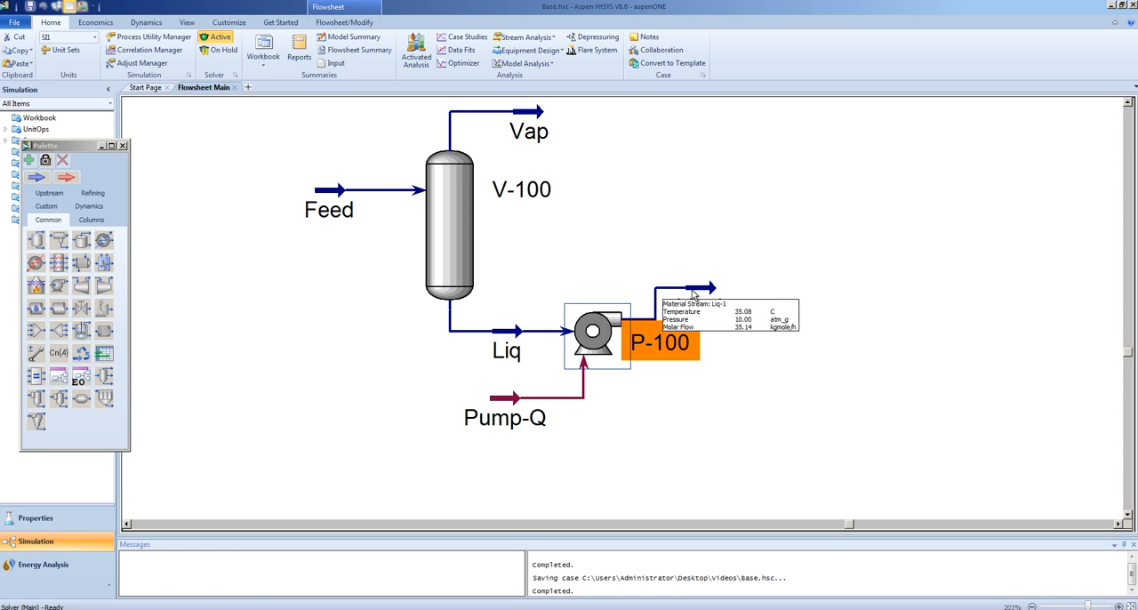
pyautogui.moveTo(503, 407)
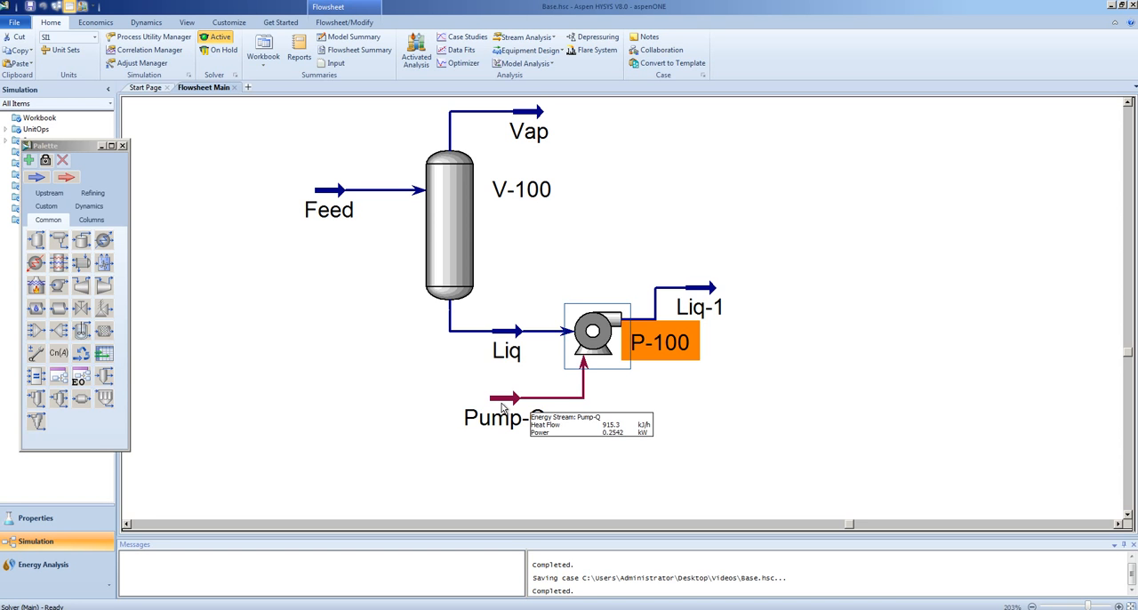
pyautogui.click(504, 457)
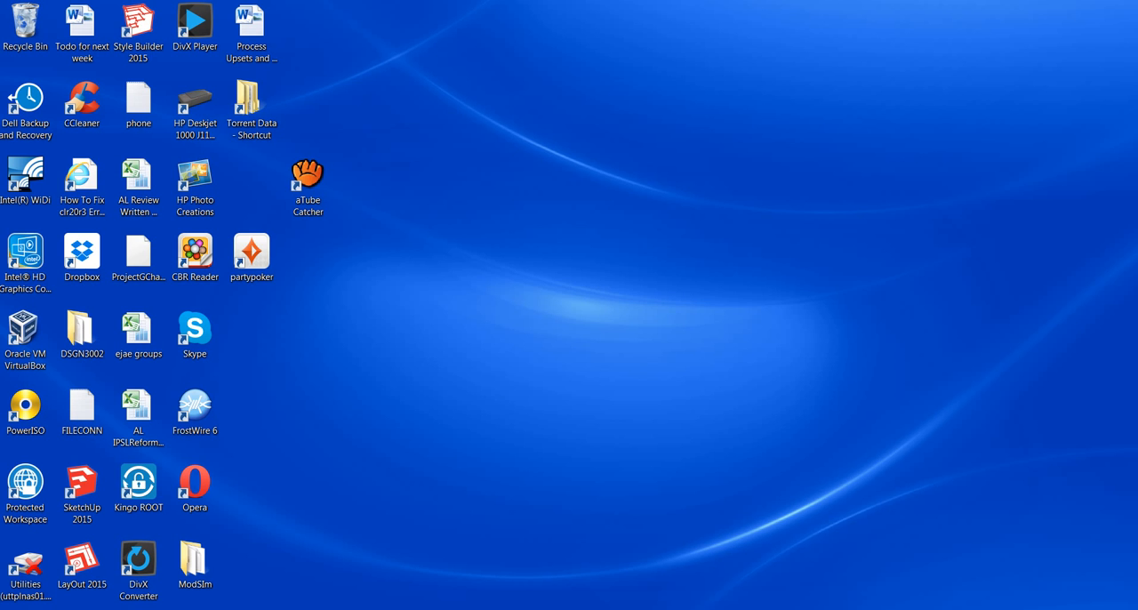
pyautogui.click(266, 608)
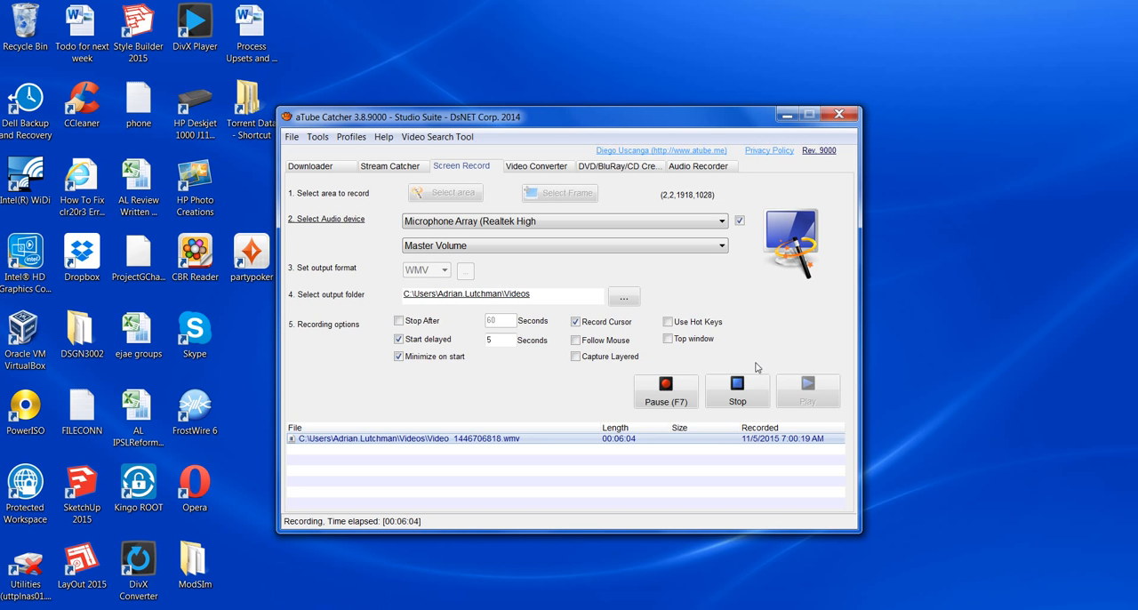